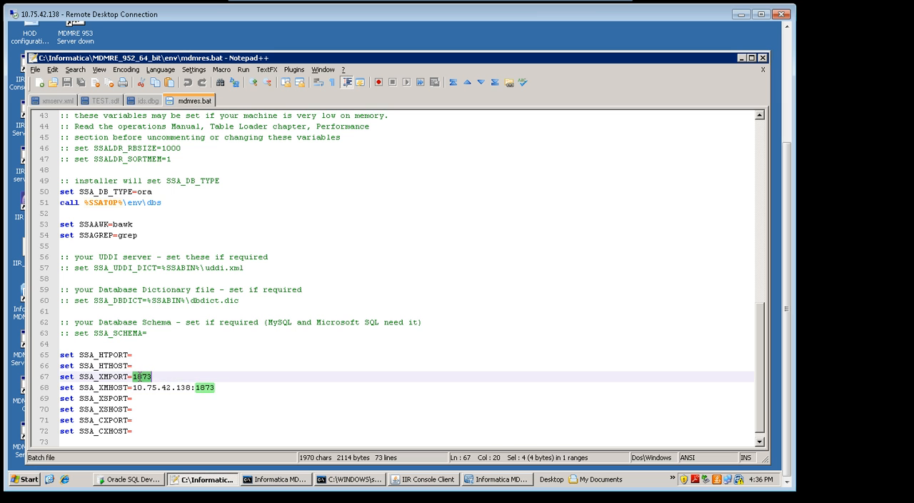
Review the SSA_XMPORT and SSA_XMHOST settings on the XML server lines of mdmres.bat.
left_click(224, 387)
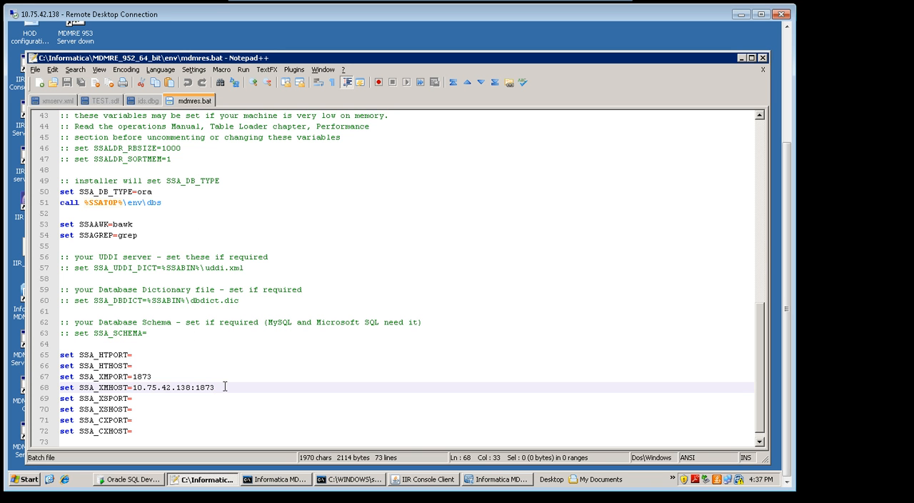
left_click_drag(224, 386, 58, 376)
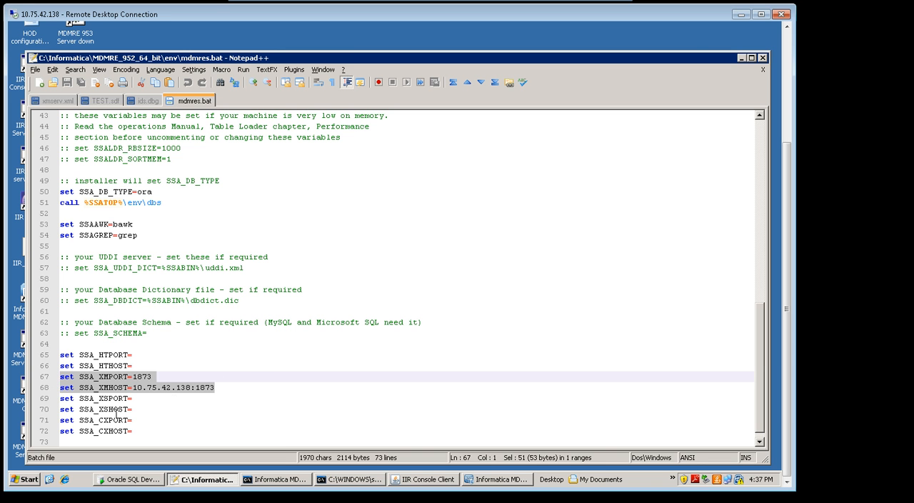
left_click(224, 299)
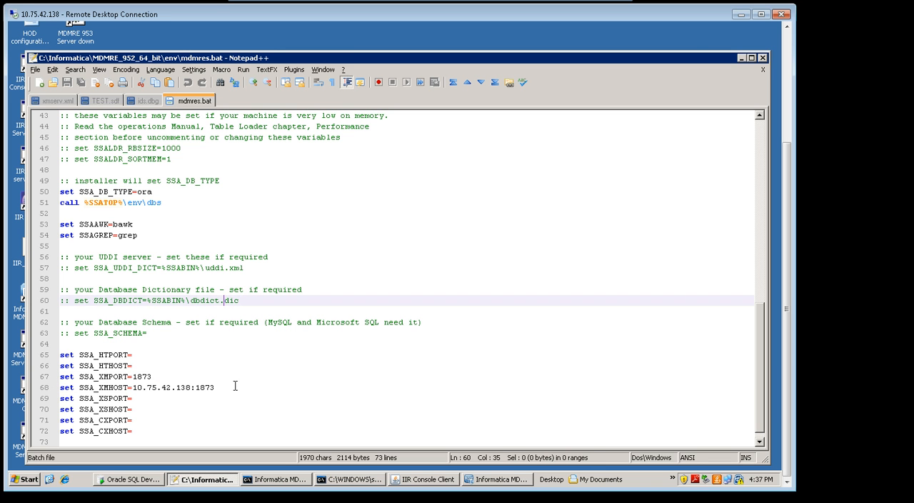
left_click_drag(218, 387, 53, 378)
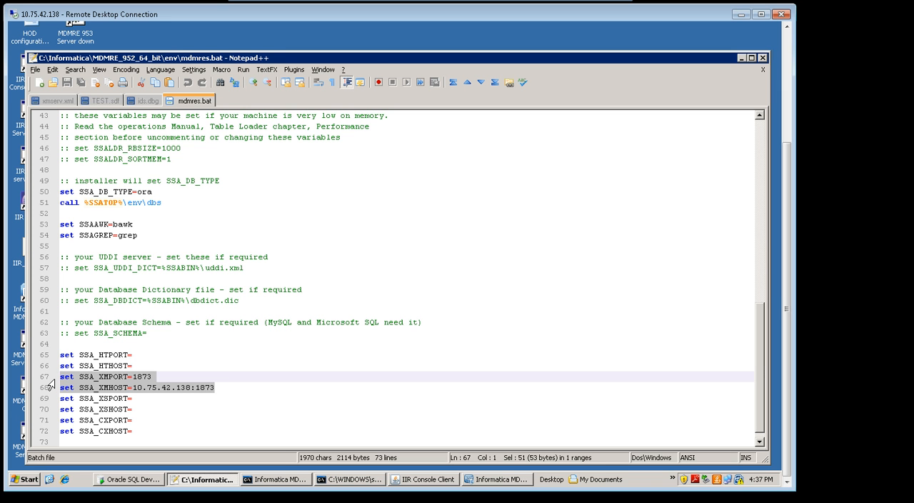
left_click(222, 385)
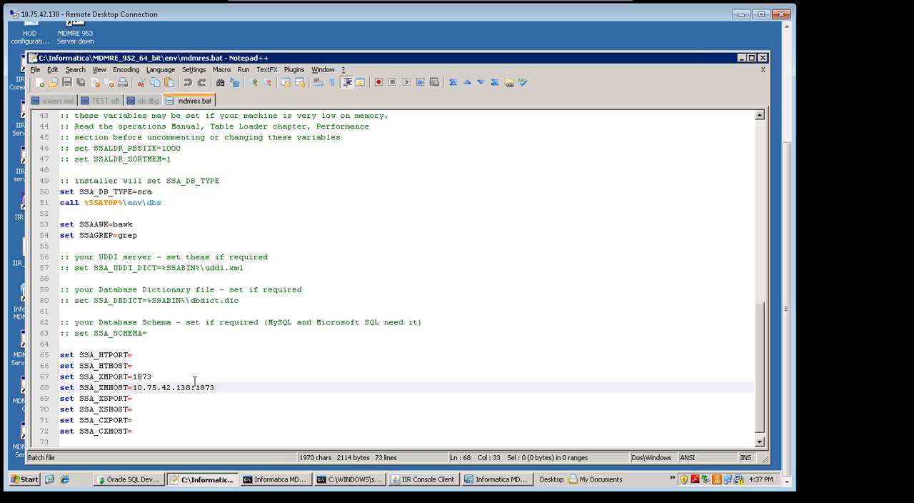
left_click(134, 387, "shift")
left_click_drag(129, 383, 58, 377)
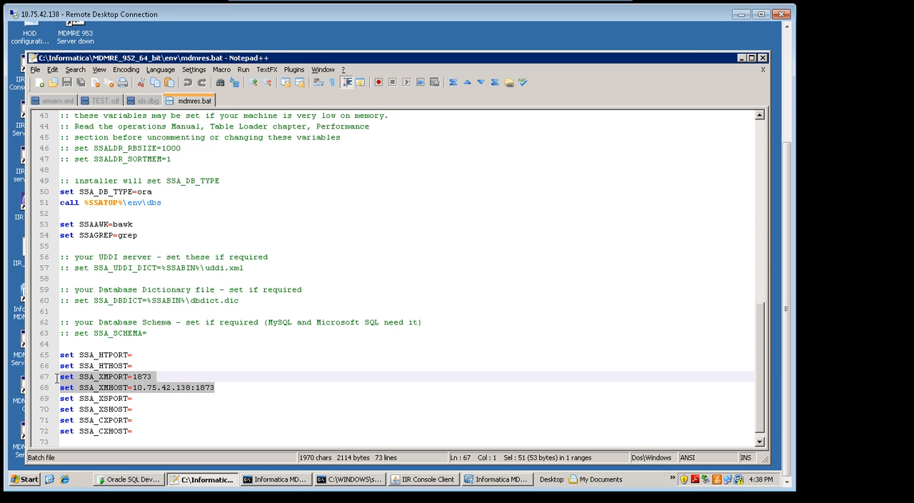
left_click(153, 334)
Open xmserv.xml and examine its mode element and the profile element with its name attribute.
left_click(54, 100)
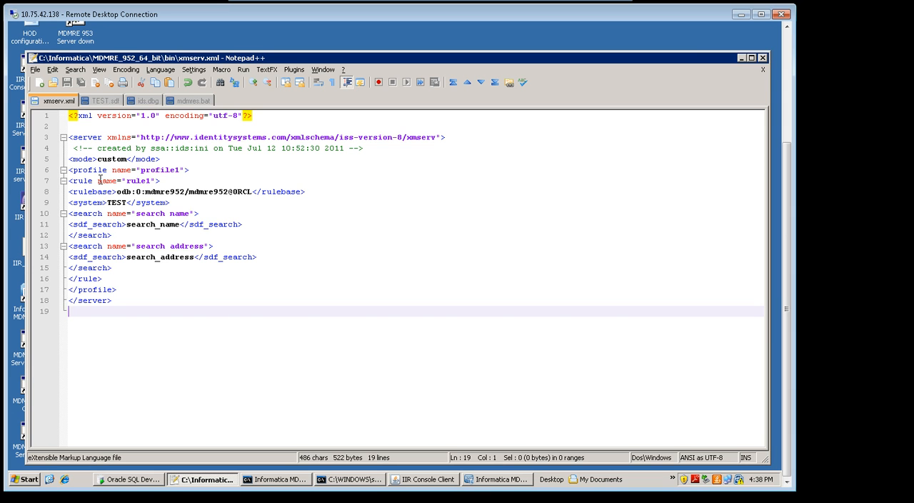
double_click(108, 157)
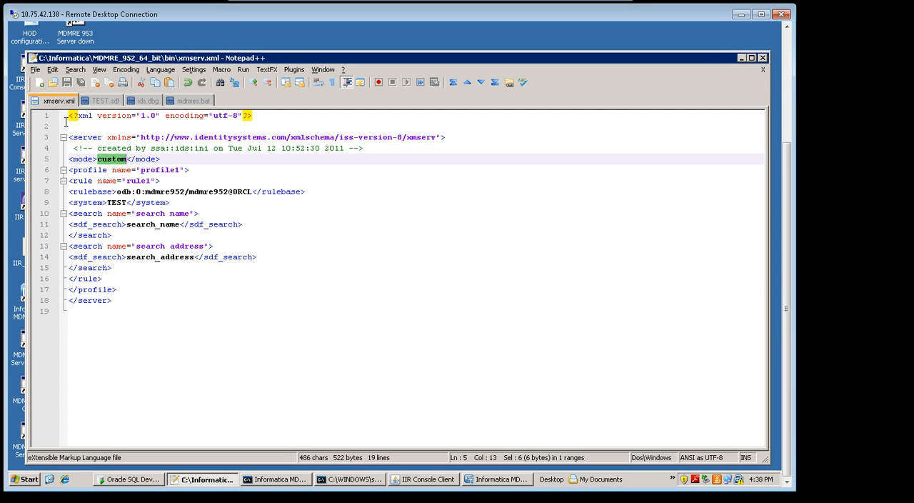
double_click(83, 159)
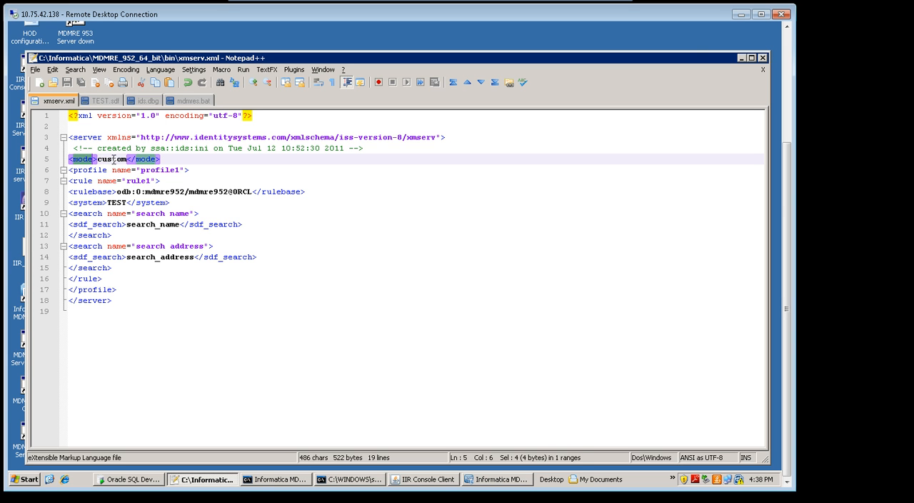
double_click(113, 159)
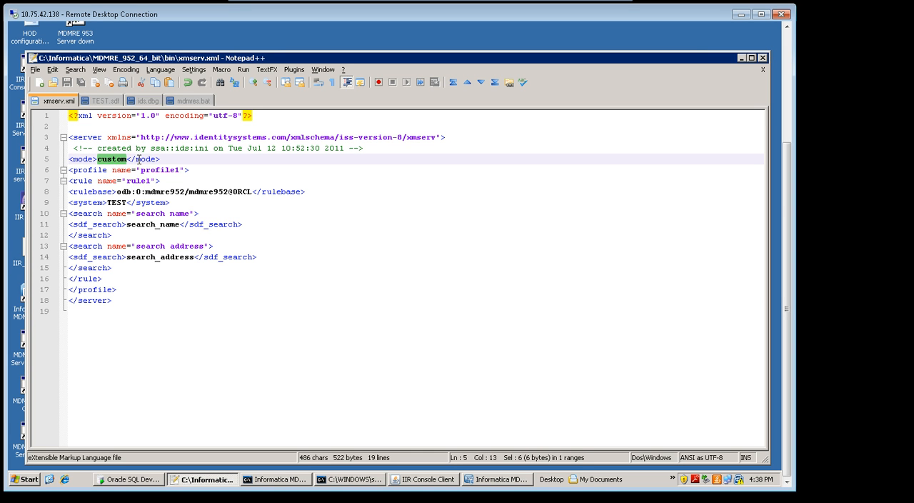
double_click(89, 171)
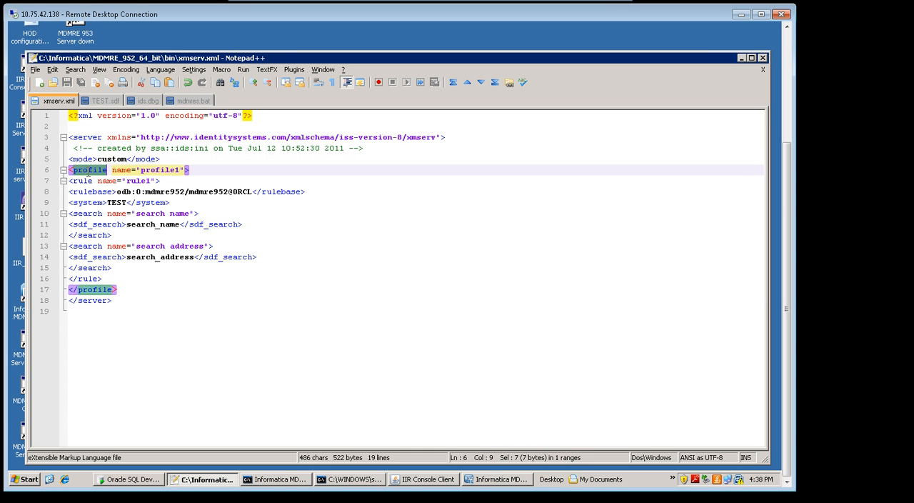
double_click(89, 171)
double_click(158, 170)
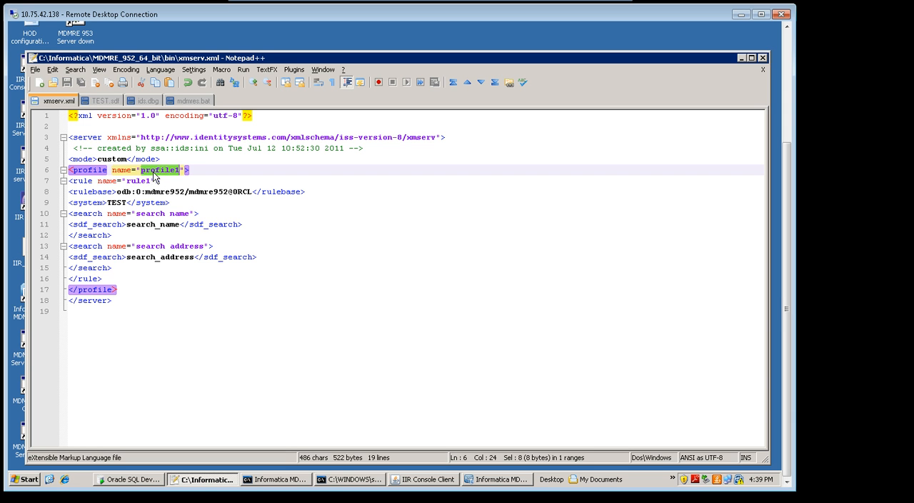
Examine the rule, rulebase and system elements inside the profile in xmserv.xml.
double_click(86, 180)
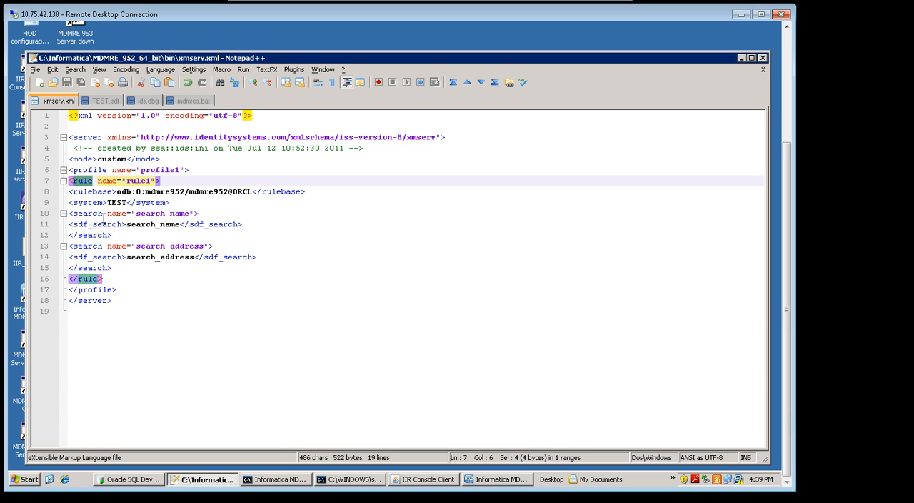
left_click(87, 181)
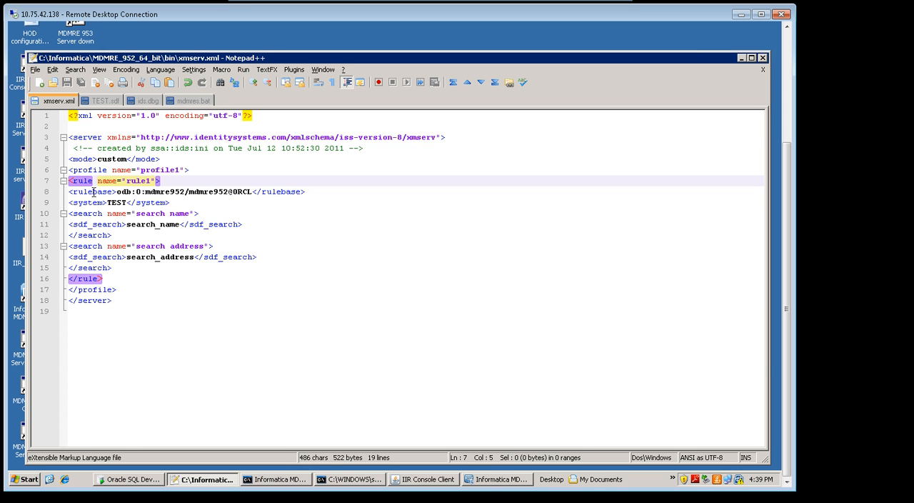
double_click(93, 192)
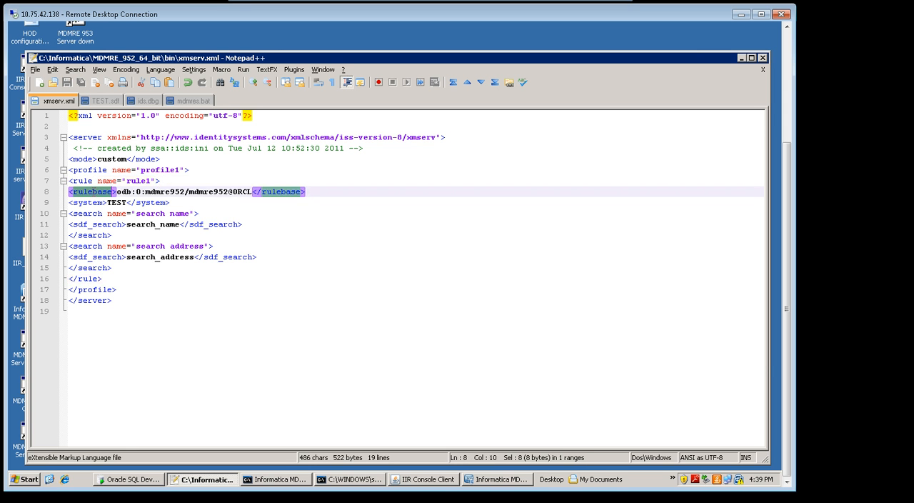
double_click(93, 203)
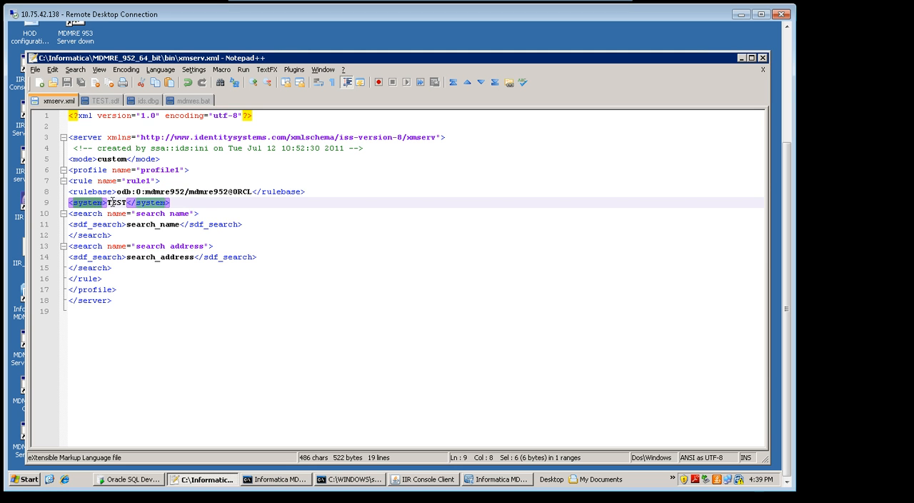
double_click(116, 202)
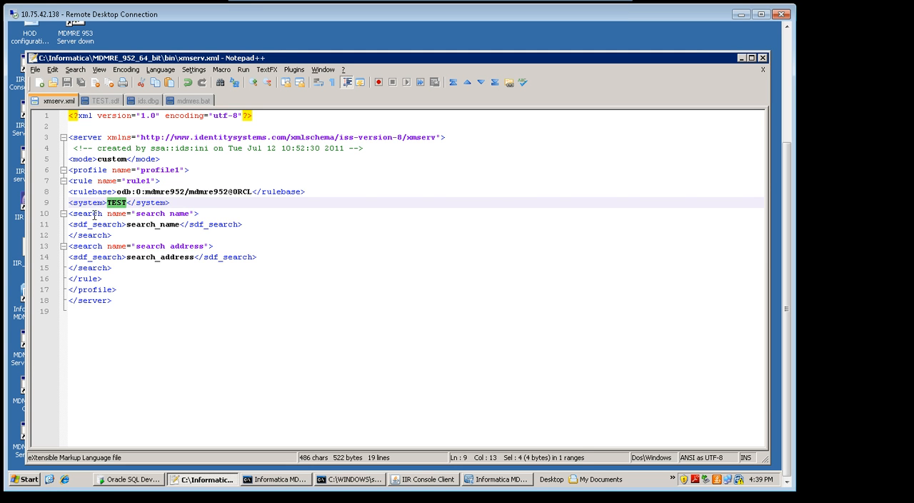
double_click(92, 213)
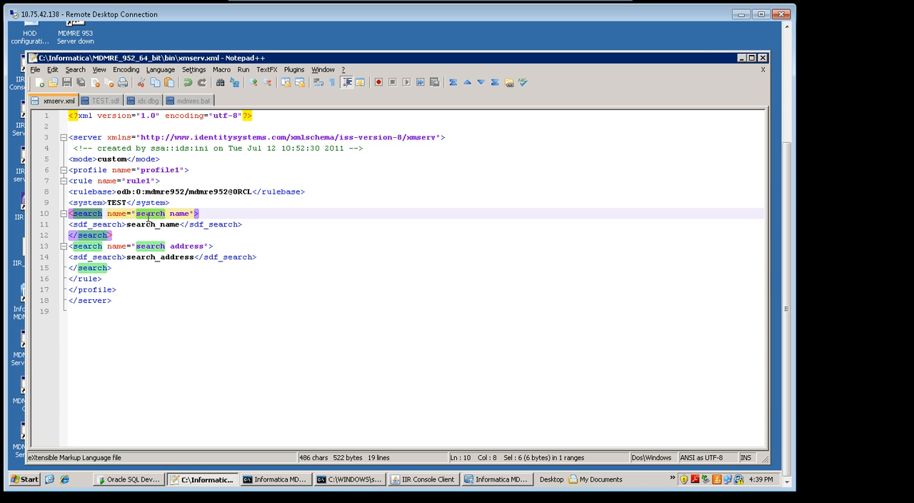
double_click(117, 202)
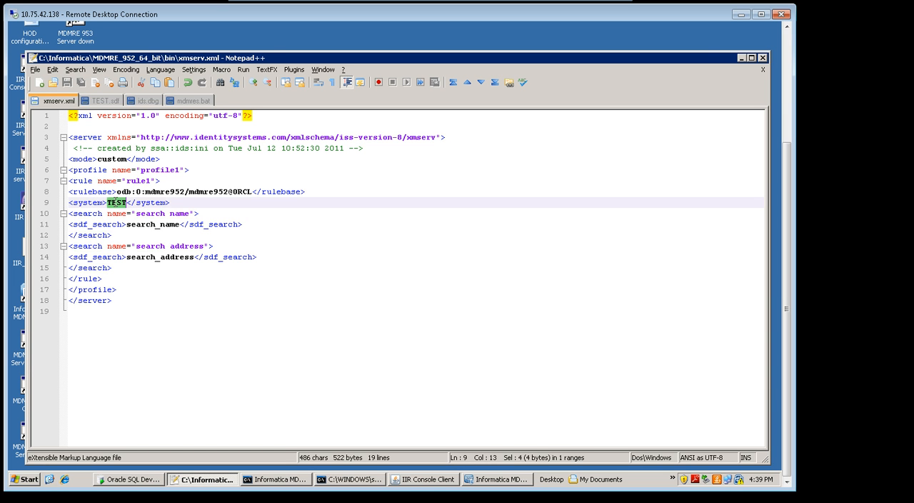
left_click(87, 203)
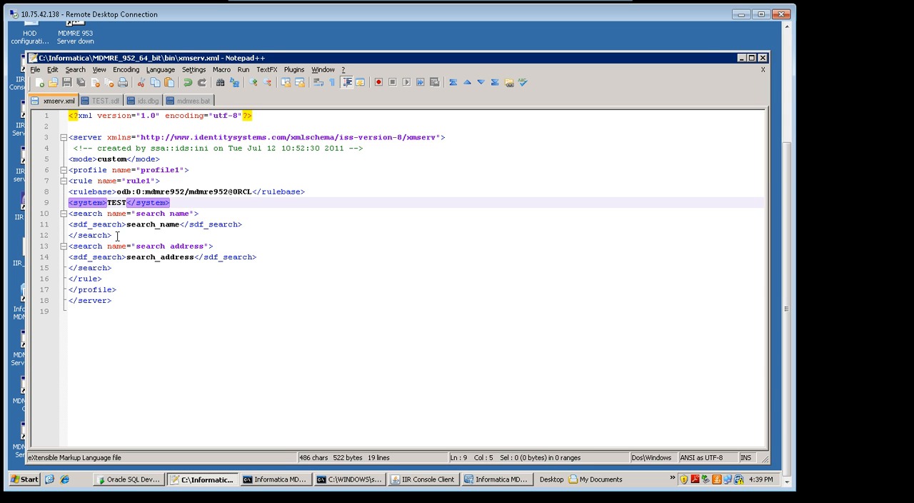
Inspect the search name and search address blocks in xmserv.xml and the system name they belong to.
left_click_drag(119, 236, 67, 214)
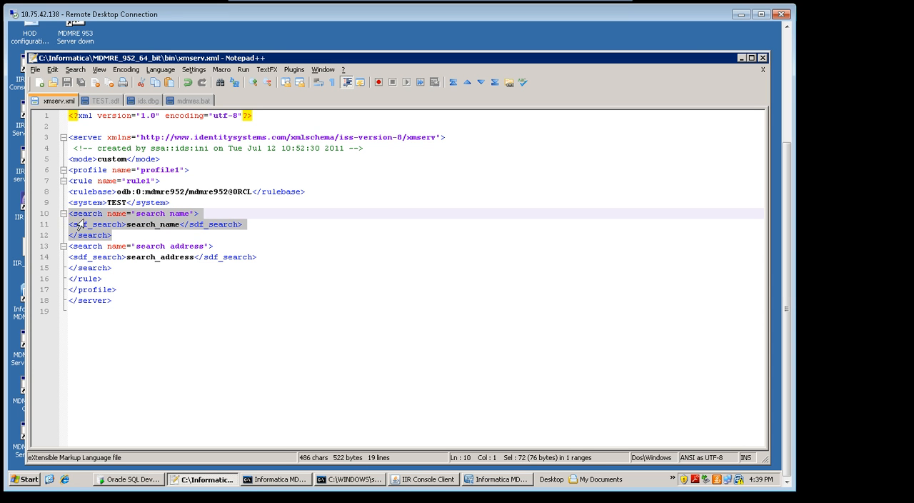
left_click_drag(121, 267, 67, 248)
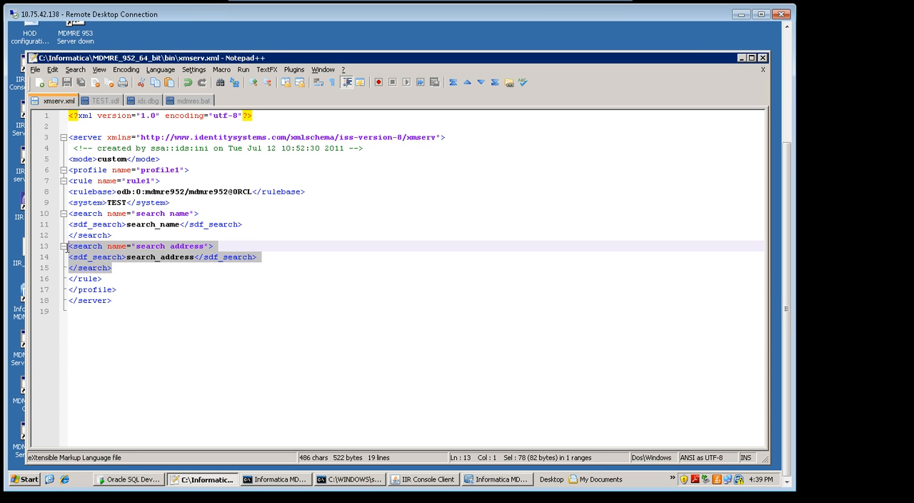
left_click(116, 236)
double_click(157, 224)
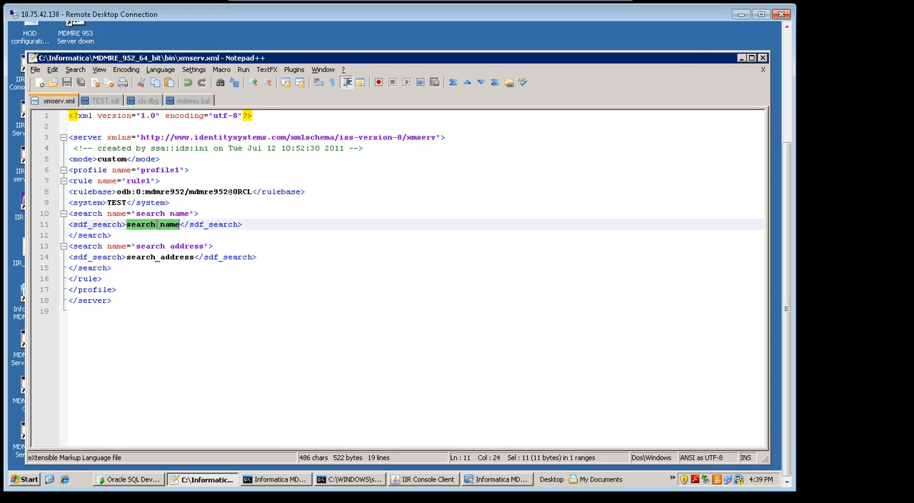
double_click(117, 203)
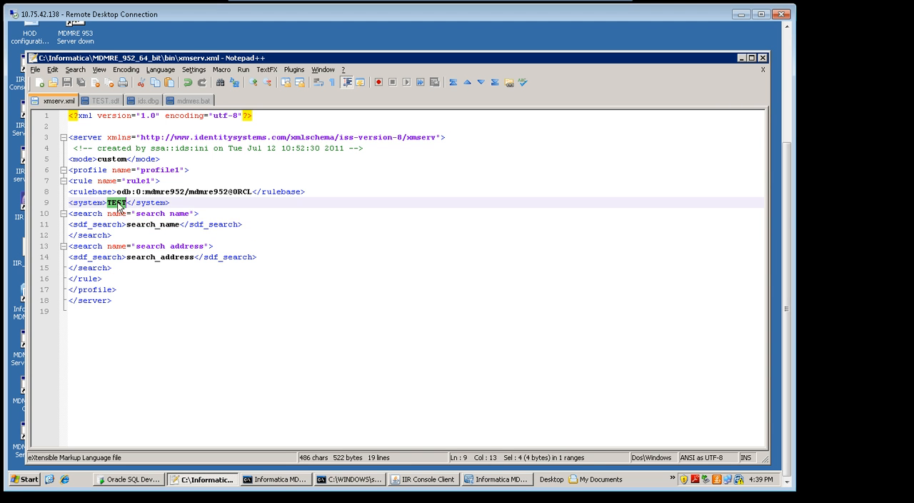
Open TEST.sdf and compare the names of its two search definitions, search_name and search_address.
left_click(105, 102)
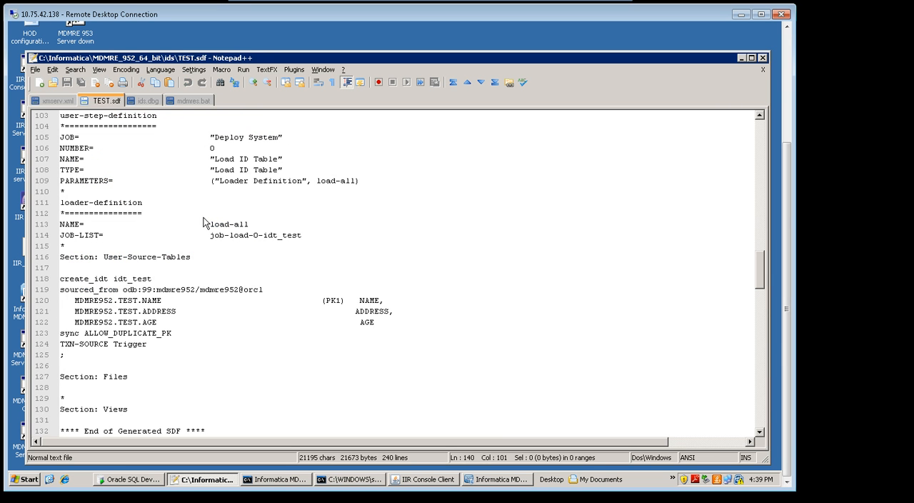
left_click(243, 290)
key("Up")
key("Up")
key("Up")
key("Up")
key("Up")
key("Up")
key("Up")
key("Up")
key("Up")
key("Up")
key("Up")
key("Up")
key("Up")
key("Up")
key("Up")
key("Up")
key("Up")
key("Up")
key("Up")
key("Up")
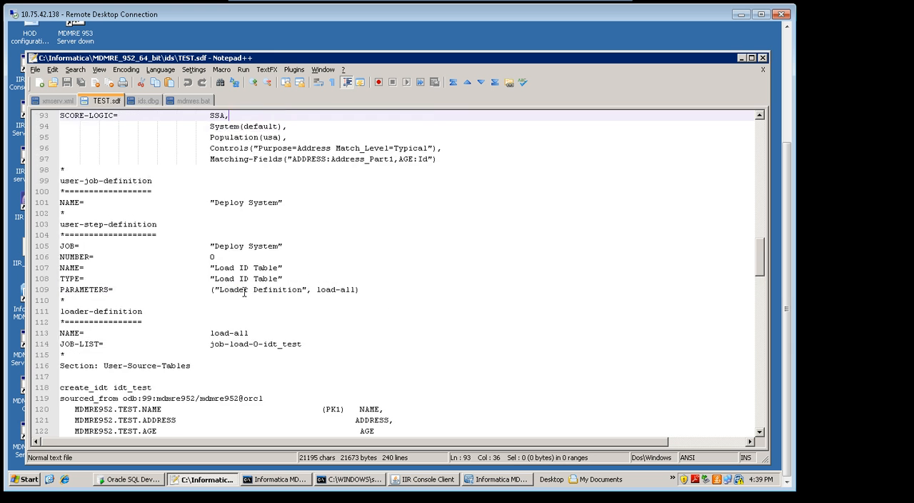
key("Up")
key("Up")
key("Up")
key("Up")
key("Up")
key("Up")
key("Up")
key("Up")
key("Up")
key("Up")
key("Up")
key("Up")
key("Up")
key("Up")
key("Up")
key("Up")
key("Up")
key("Up")
key("Up")
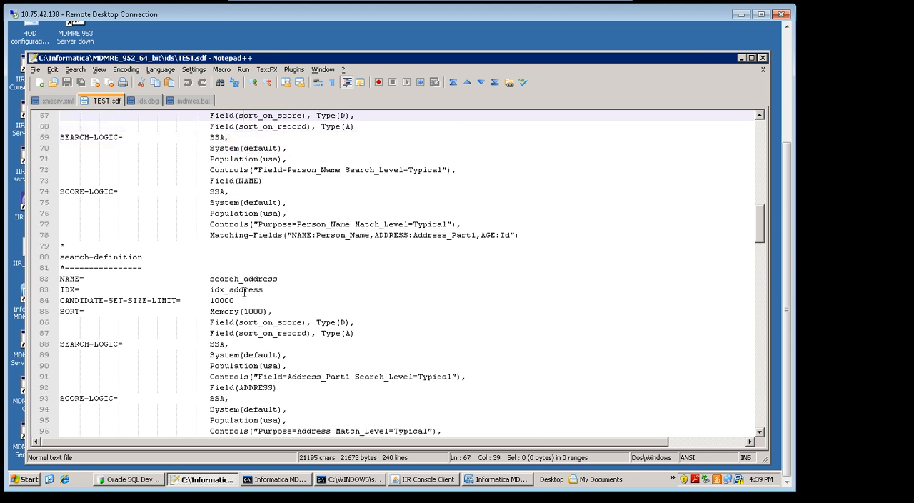
double_click(245, 180)
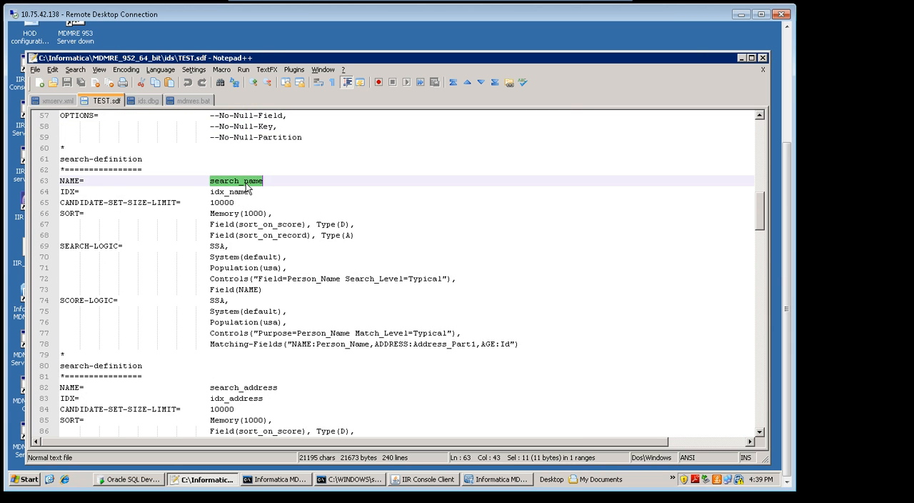
double_click(236, 387)
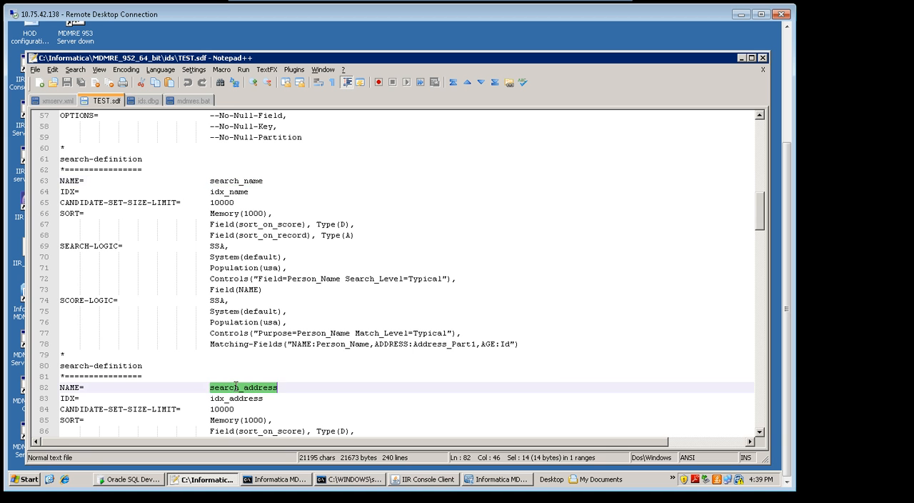
double_click(239, 181)
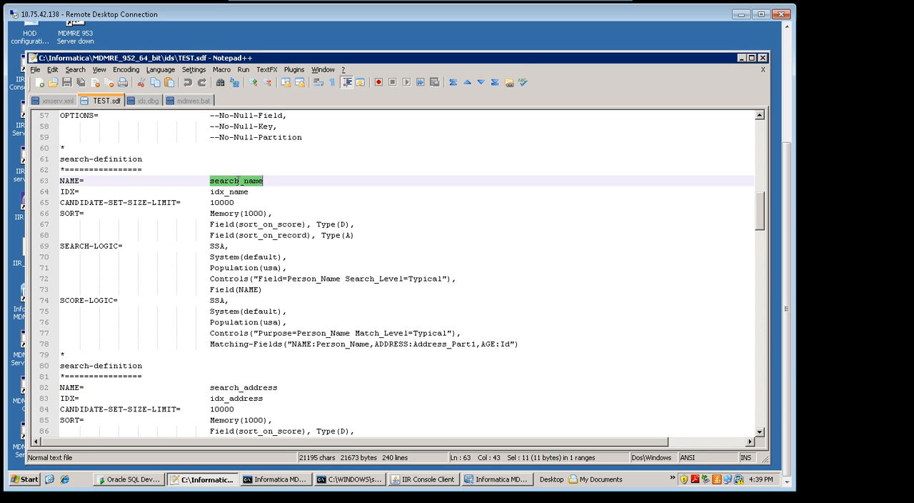
double_click(239, 387)
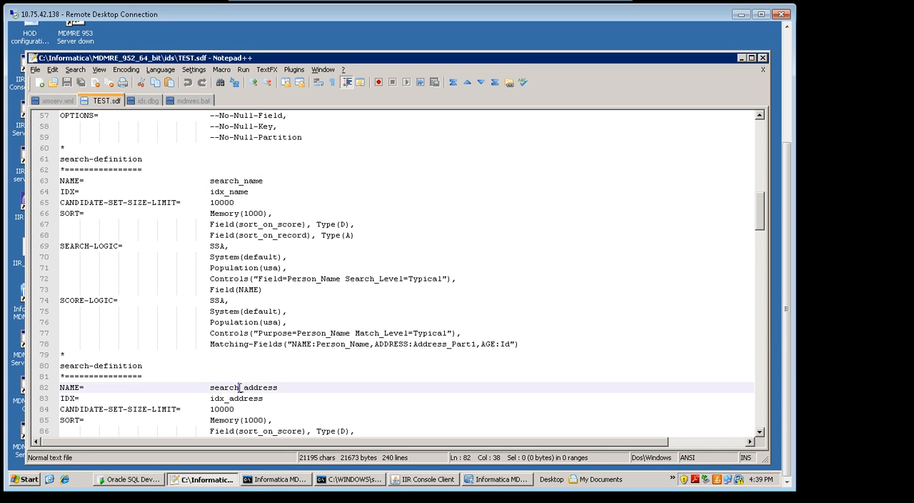
double_click(239, 180)
left_click(223, 212)
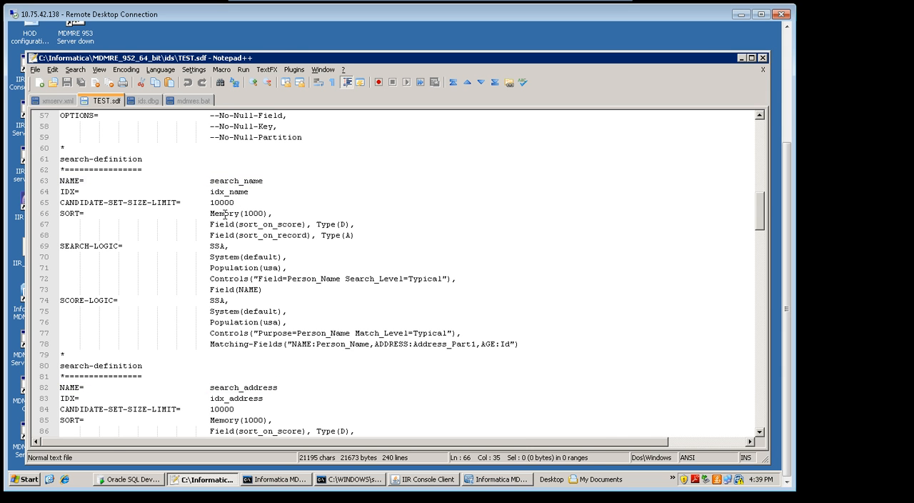
Return to xmserv.xml and highlight the complete search name block.
left_click(57, 101)
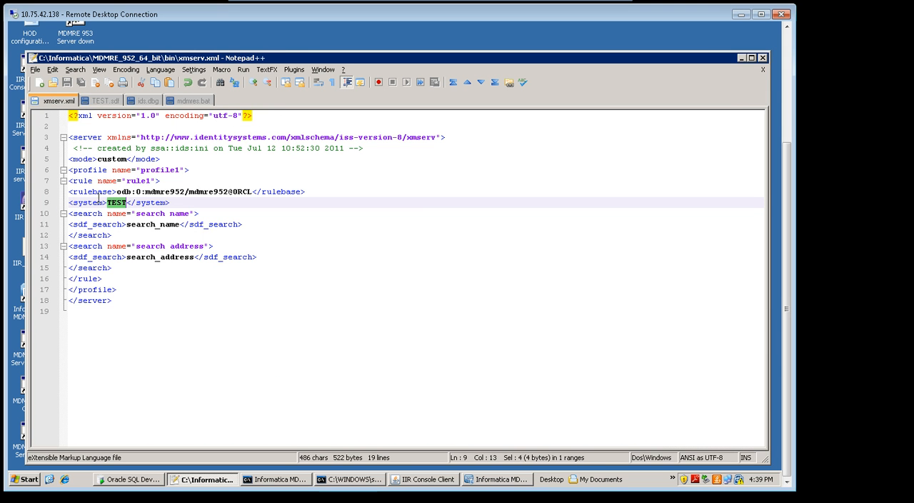
left_click_drag(116, 233, 64, 213)
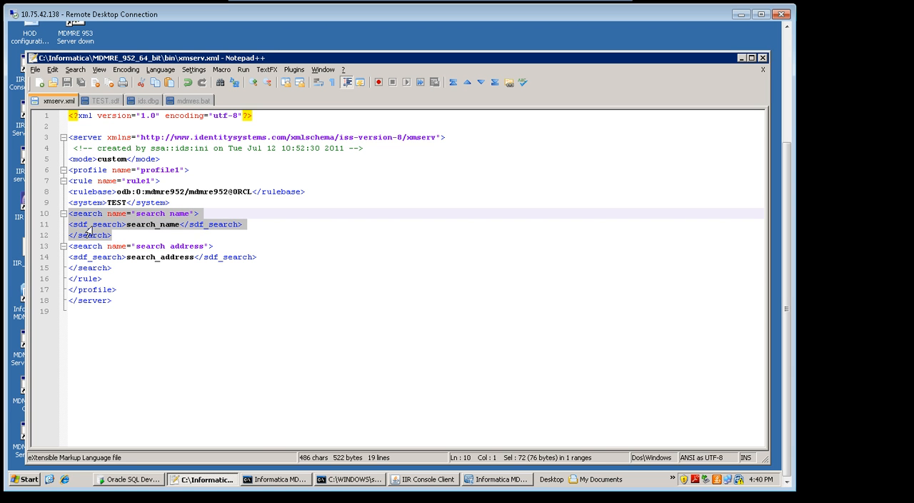
Inspect the sdf_search entry of the search name block, the complete search address block and their system name in xmserv.xml.
double_click(148, 226)
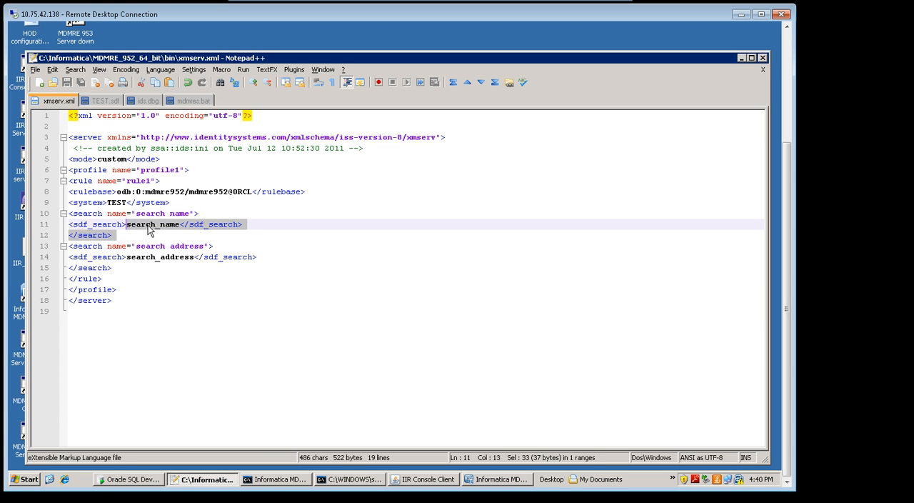
triple_click(150, 225)
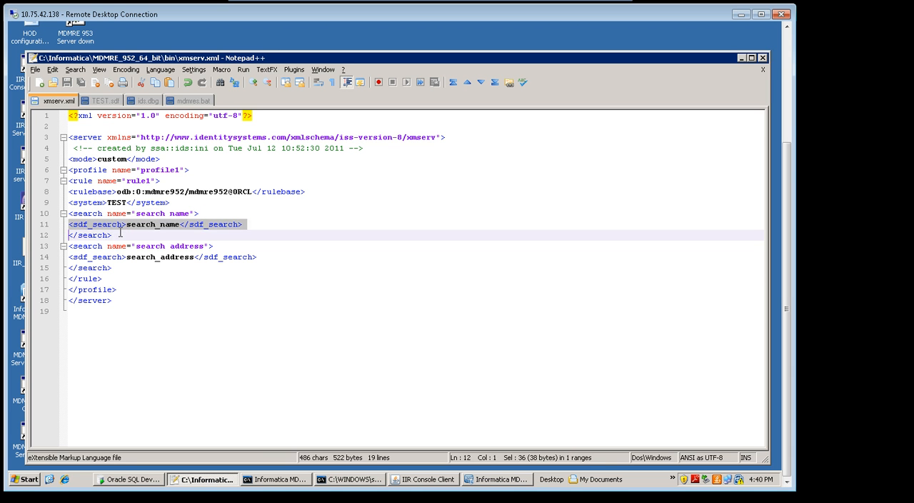
left_click(122, 232)
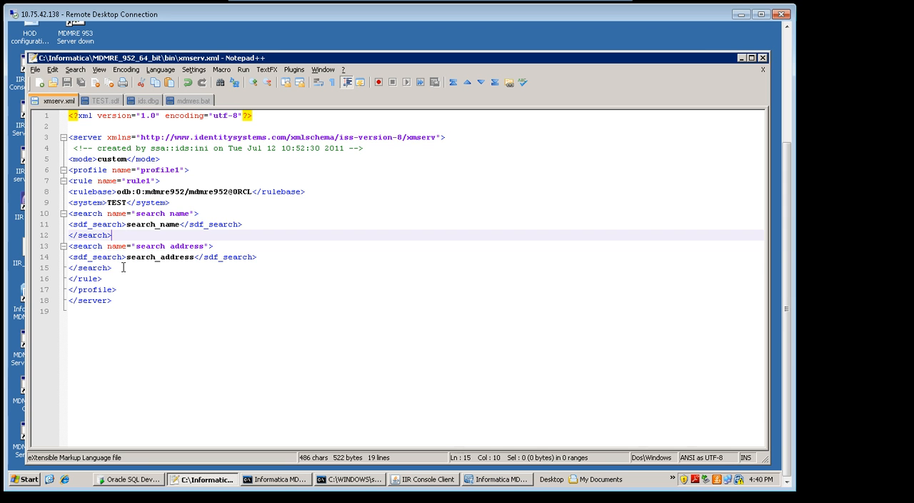
left_click_drag(143, 266, 68, 247)
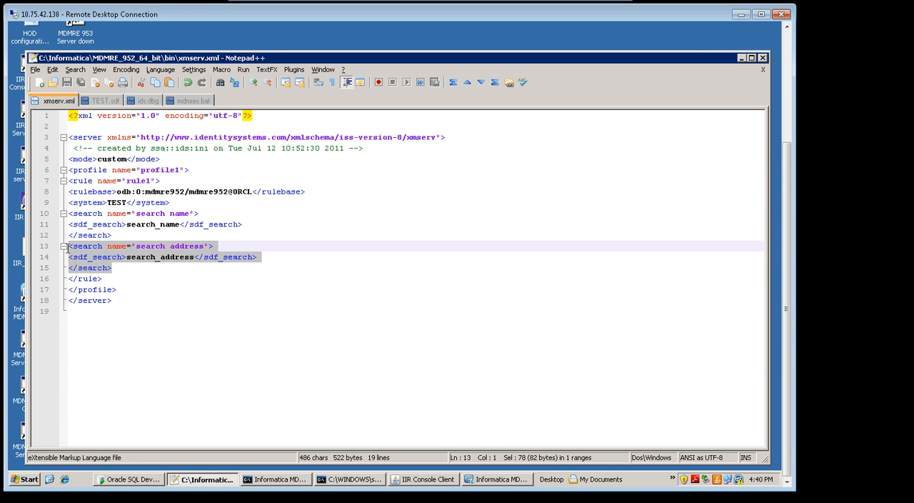
double_click(113, 203)
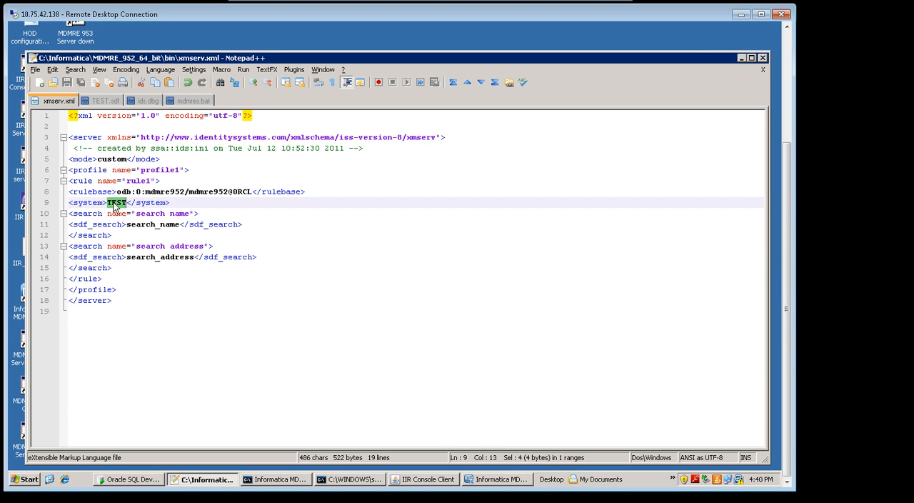
Examine the rule element that encloses both searches and the profile element that contains it in xmserv.xml.
left_click(95, 279)
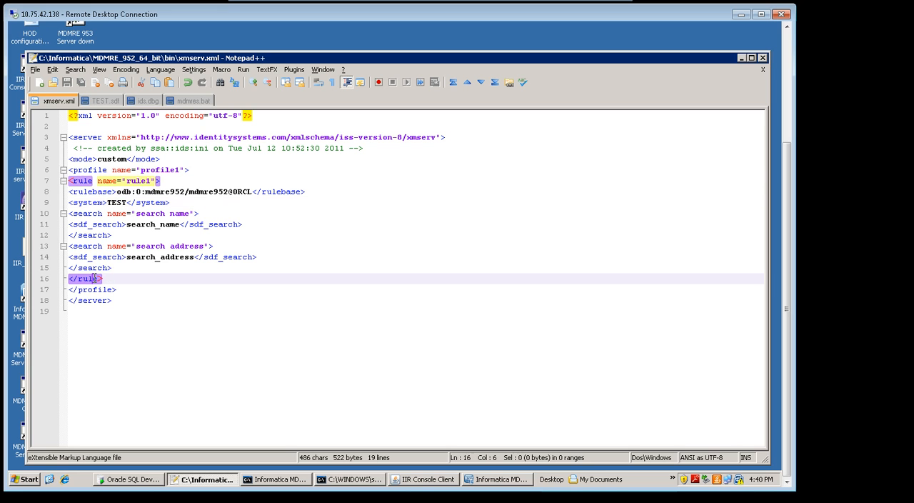
left_click(111, 278)
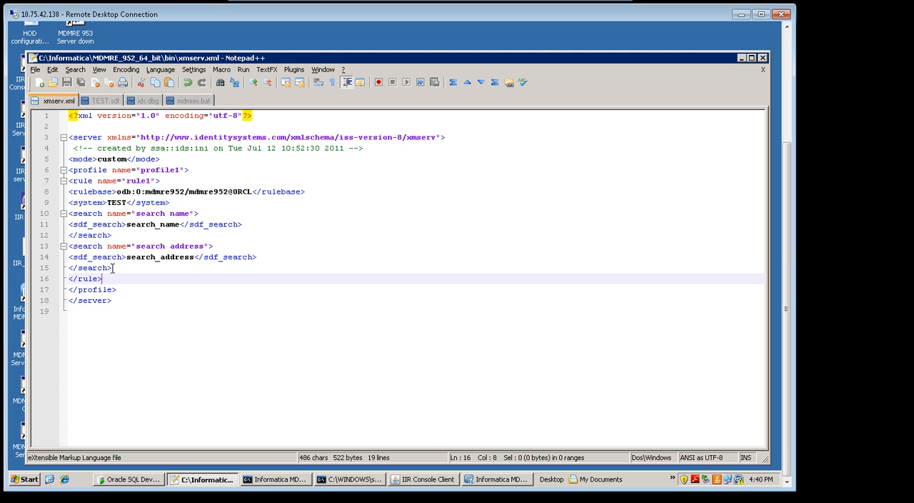
left_click_drag(70, 181, 112, 269)
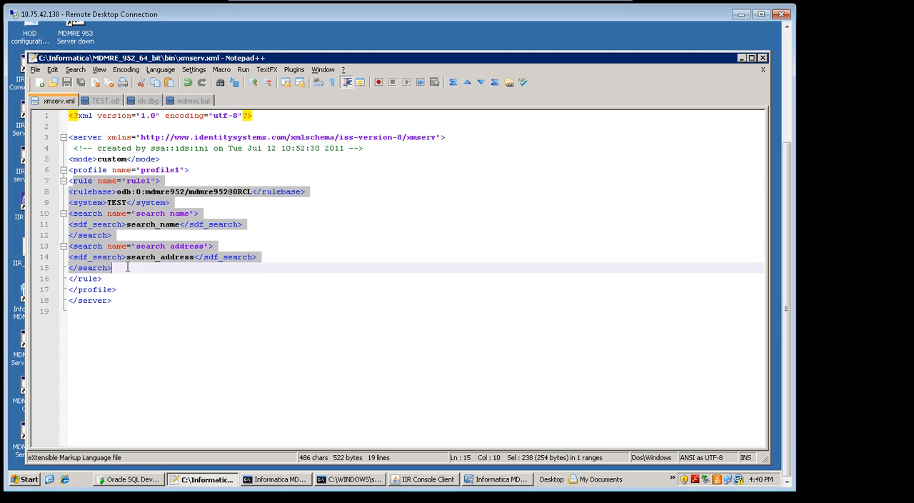
left_click(92, 169)
double_click(93, 169)
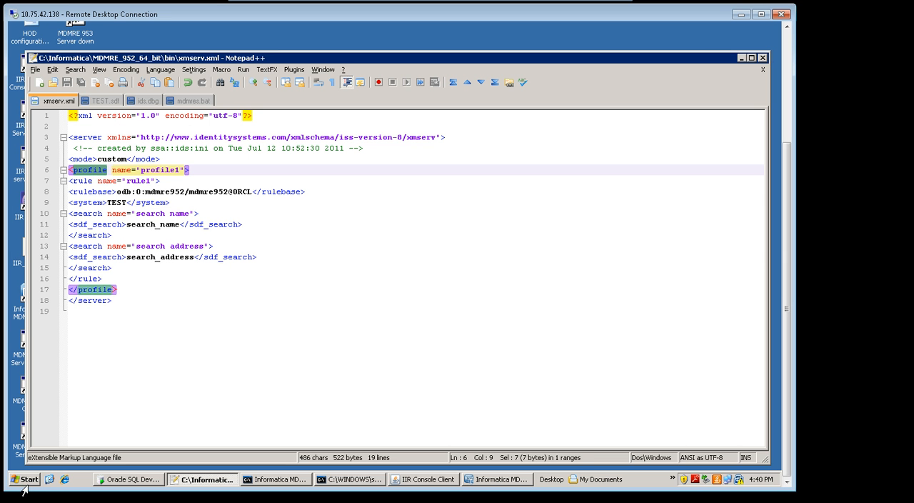
left_click(95, 397)
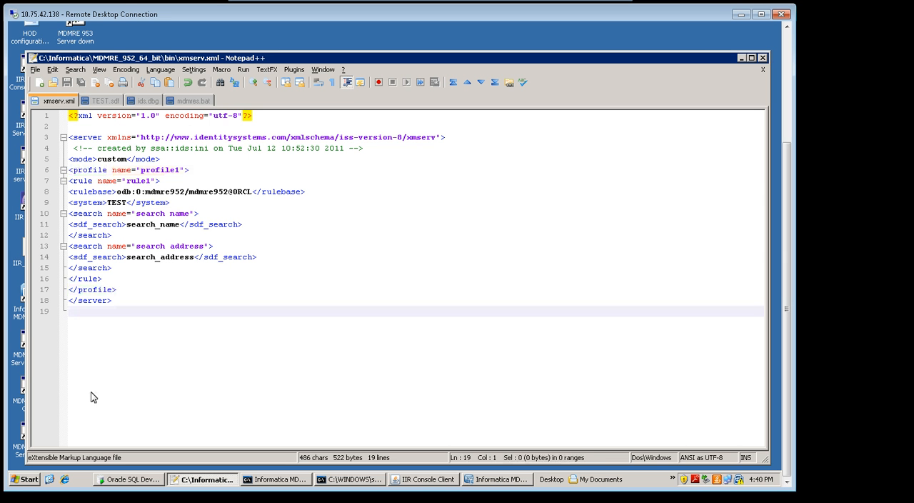
Open the ids.dbg log and examine the WSDL generation entries for rule1 and TEST at its end.
left_click(145, 101)
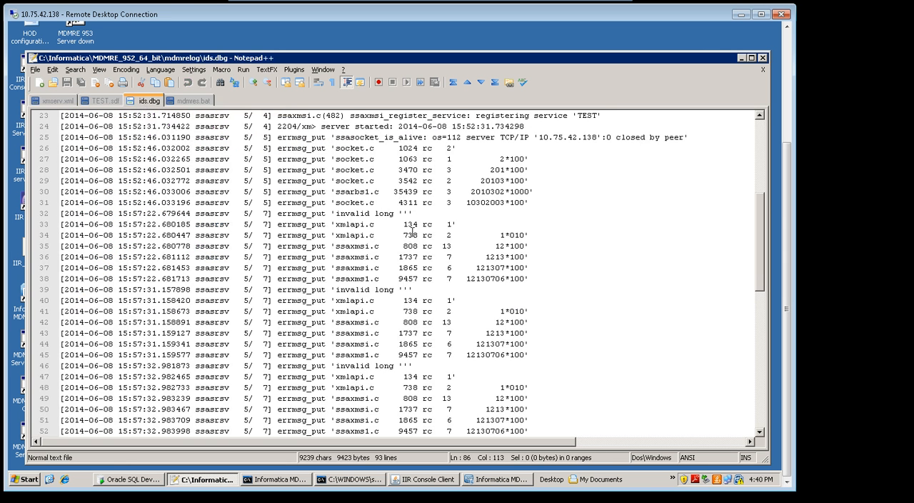
left_click_drag(761, 250, 747, 400)
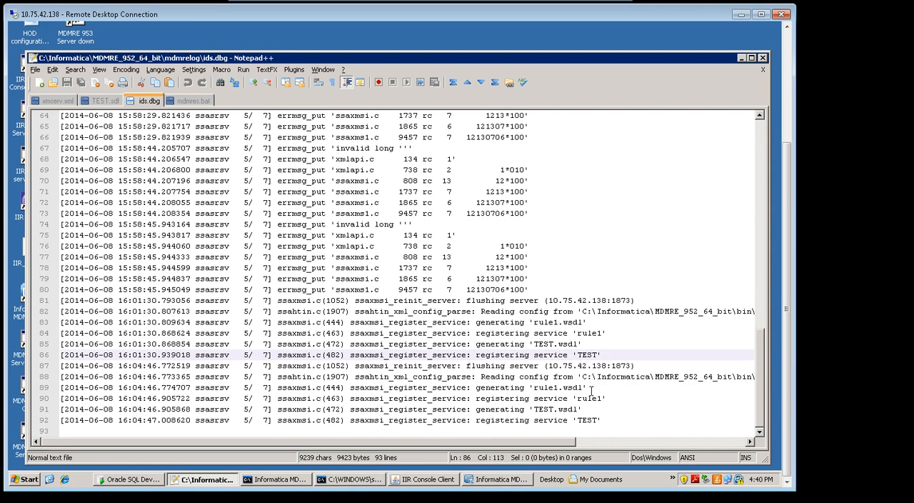
double_click(546, 408)
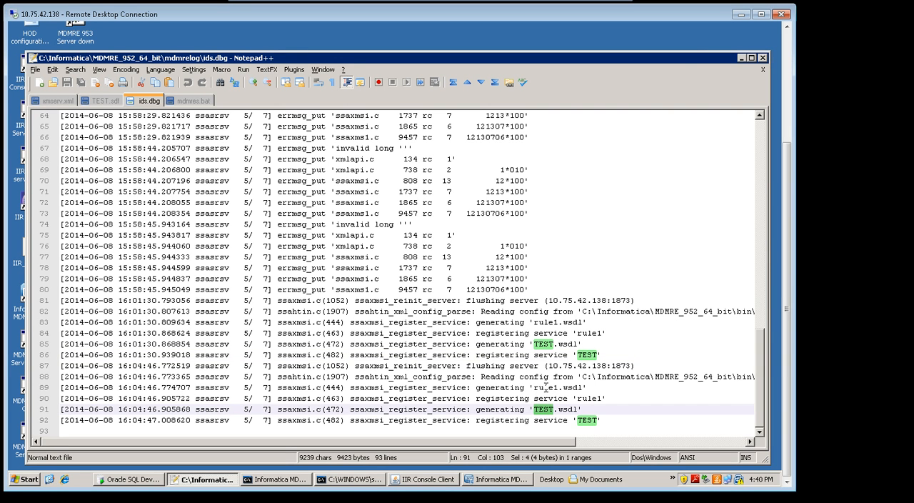
double_click(545, 387)
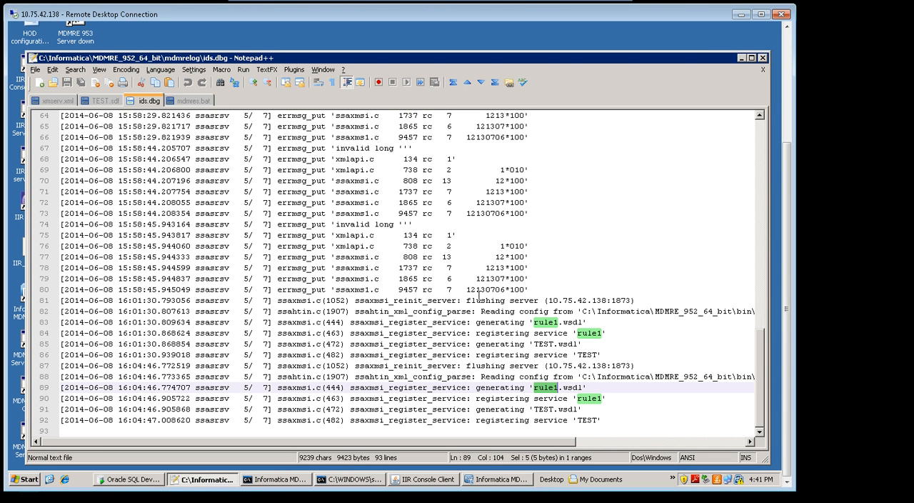
double_click(544, 408)
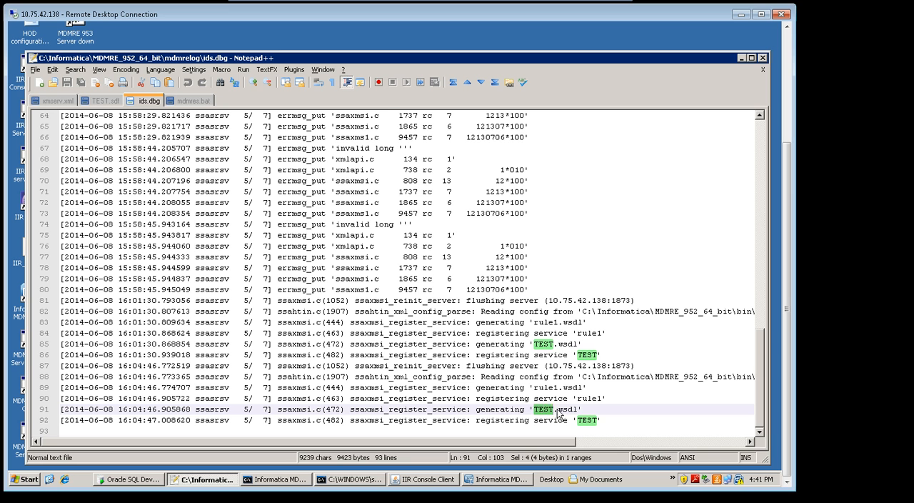
Inspect the TEST name and the wsdl extension in the last WSDL generation entry of the log.
double_click(565, 411)
double_click(546, 409)
left_click(564, 409)
double_click(564, 409)
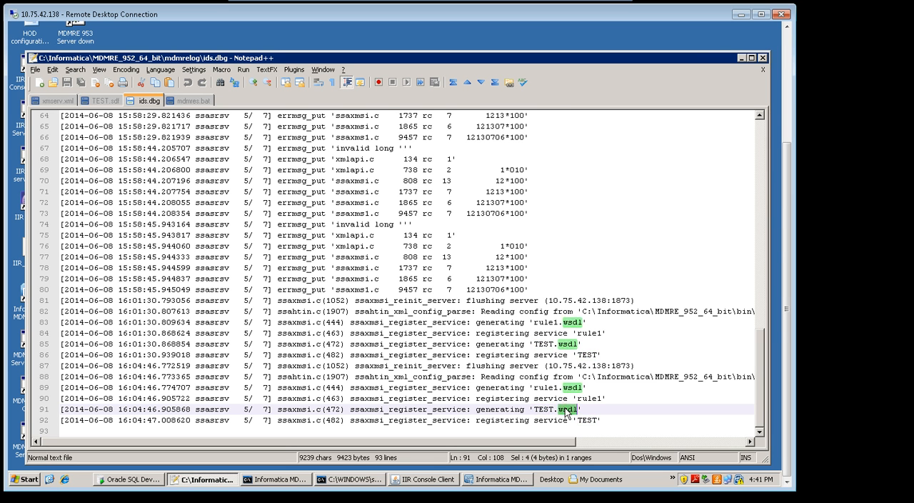
left_click(561, 409)
double_click(544, 409)
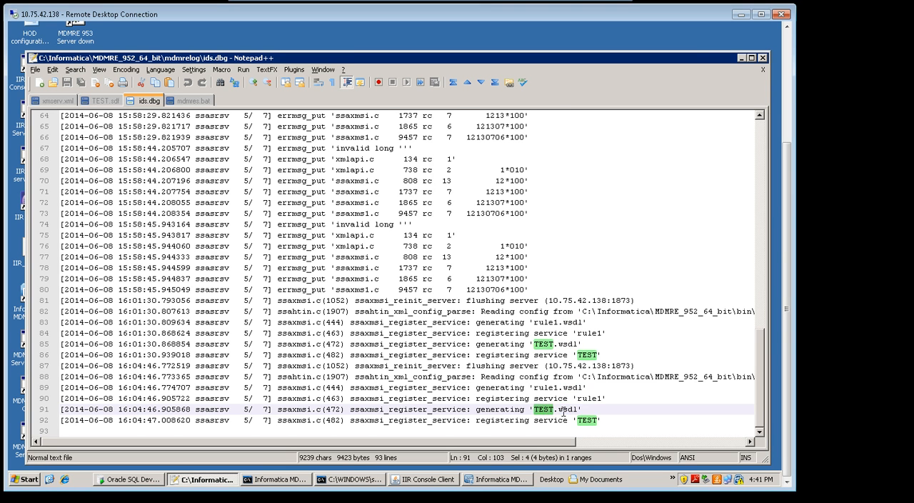
left_click(565, 412)
left_click(546, 410)
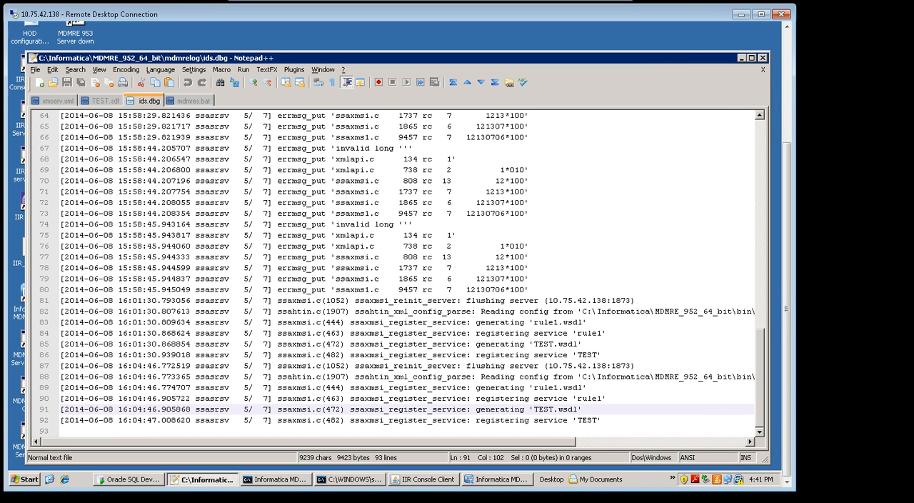
Switch to Oracle SQL Developer and review each record in the data of the TEST table.
left_click(130, 479)
double_click(369, 135)
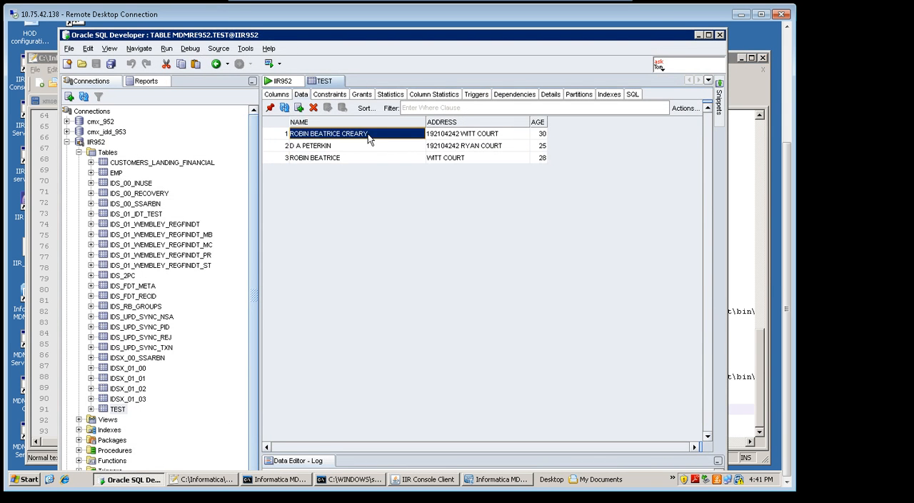
left_click(280, 136)
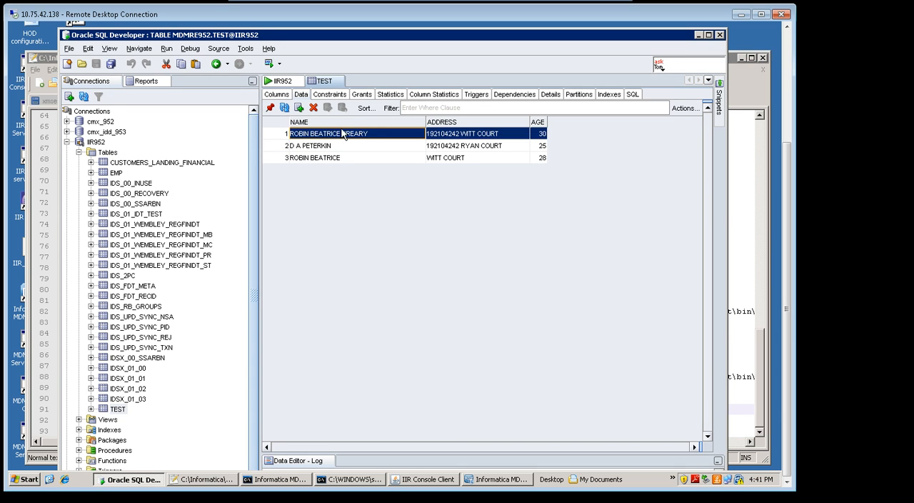
left_click(279, 147)
left_click(279, 157)
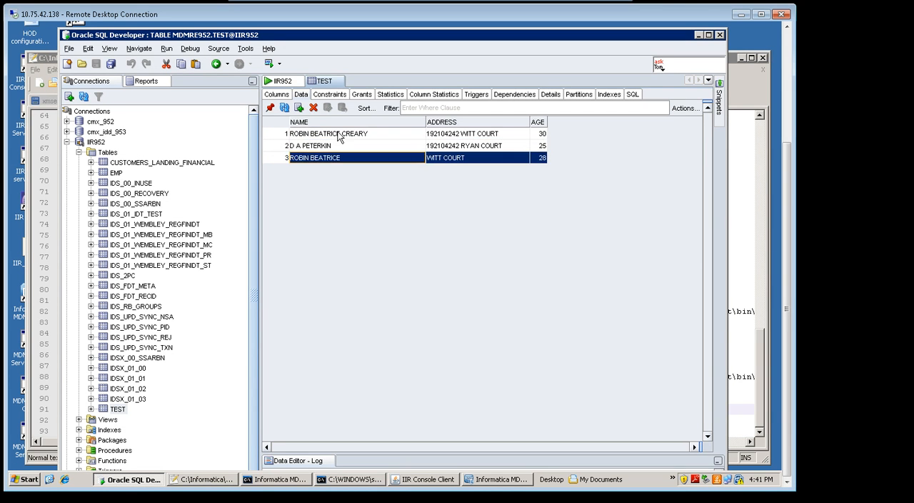
Compare the NAME values of the first and third records in the TEST table.
left_click(351, 134)
left_click(351, 135)
double_click(339, 162)
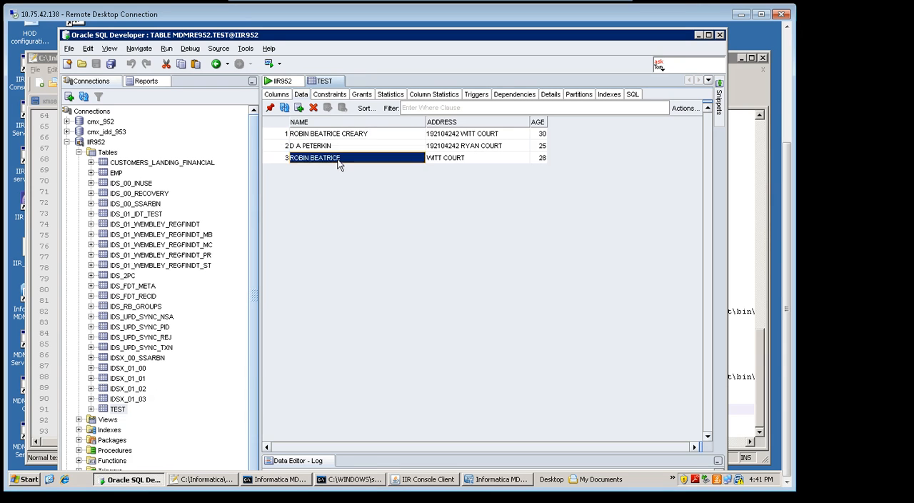
left_click_drag(351, 157, 258, 159)
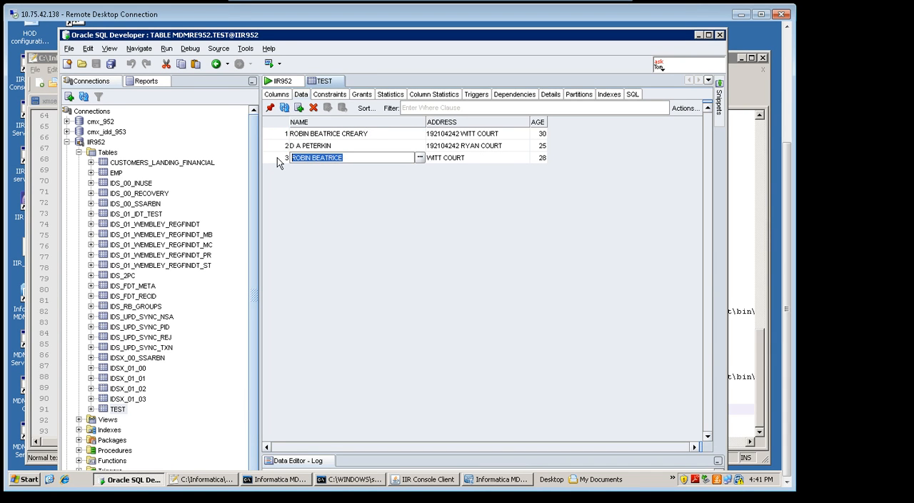
left_click(285, 159)
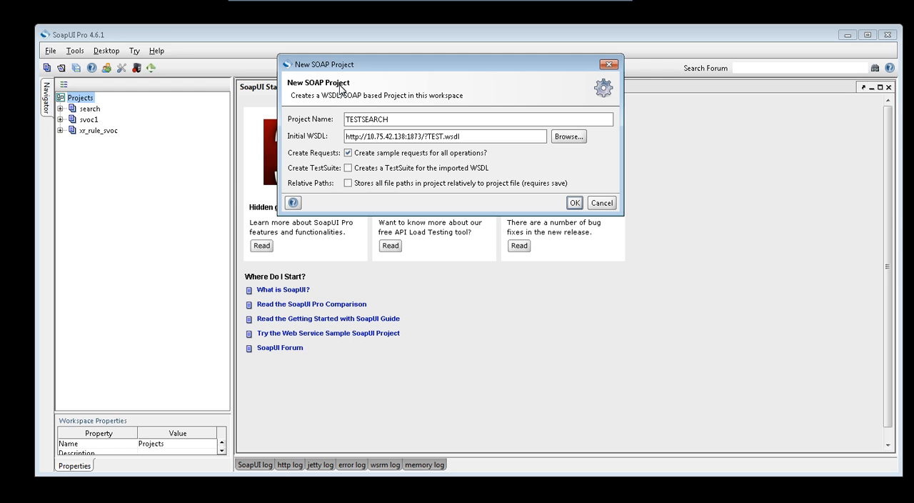
double_click(369, 117)
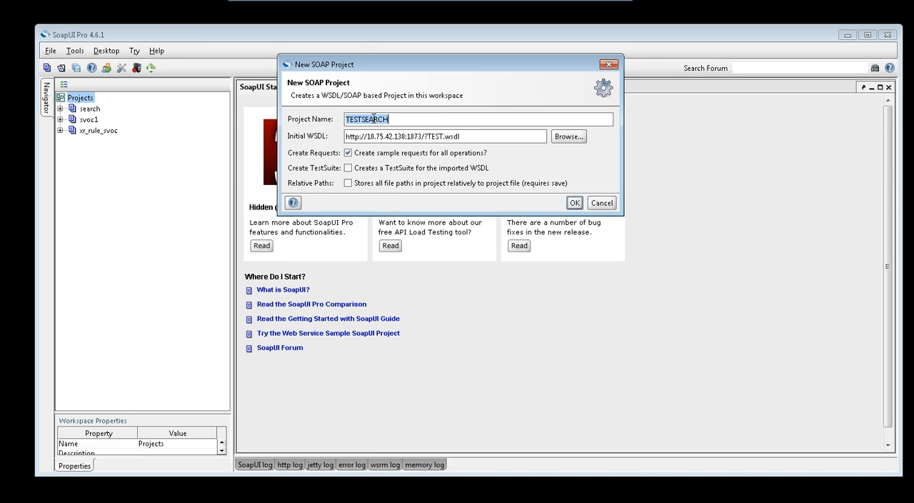
left_click(405, 120)
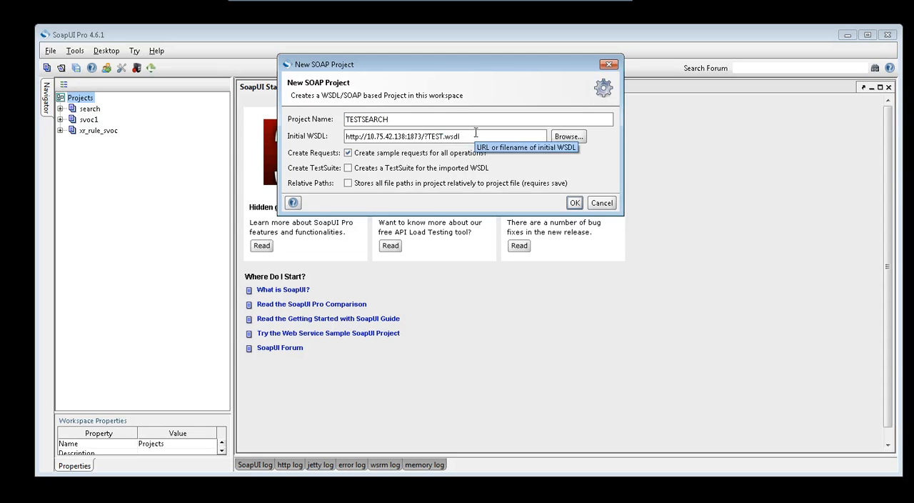
left_click_drag(473, 137, 345, 140)
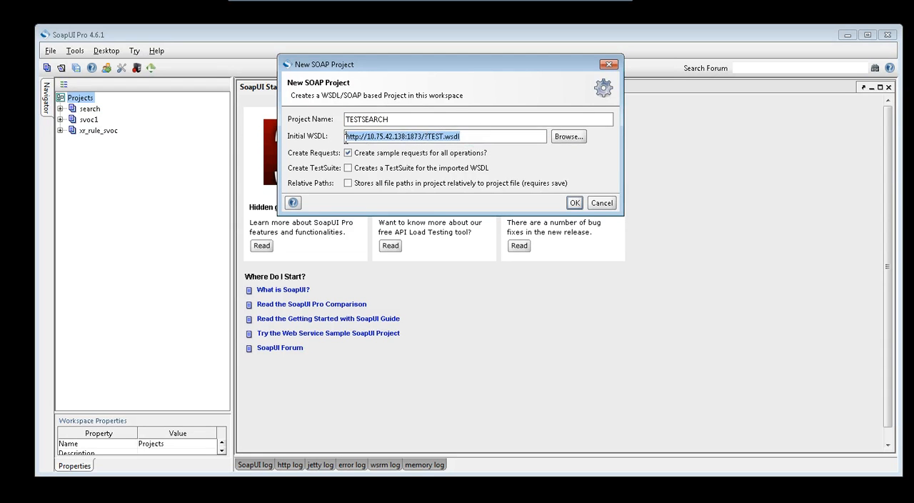
left_click(480, 137)
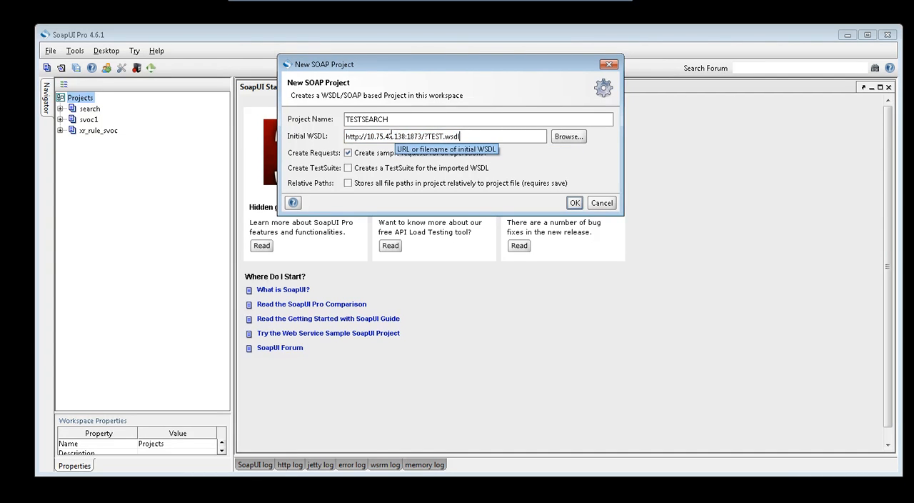
left_click(366, 137)
left_click_drag(378, 137, 422, 137)
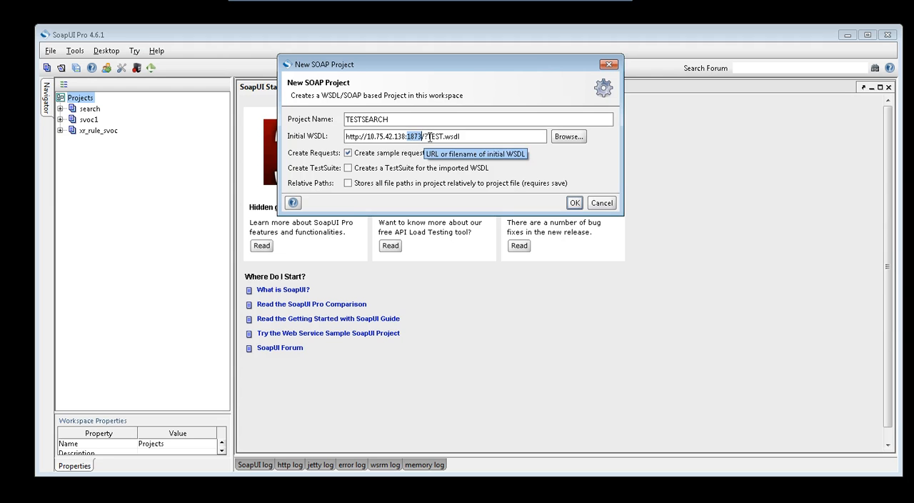
left_click_drag(427, 137, 462, 137)
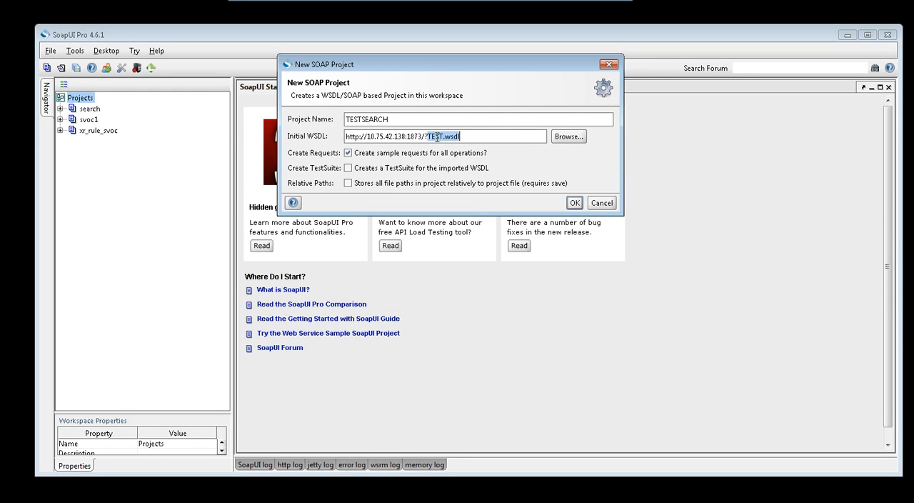
left_click(443, 137)
left_click(575, 202)
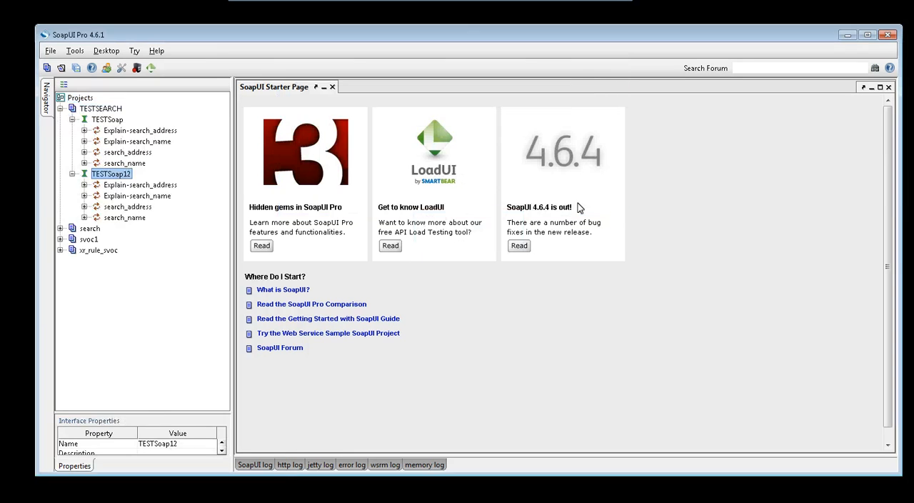
Expand the search_name and search_address operations under TESTSoap and select Request 1 of search_name.
left_click(84, 164)
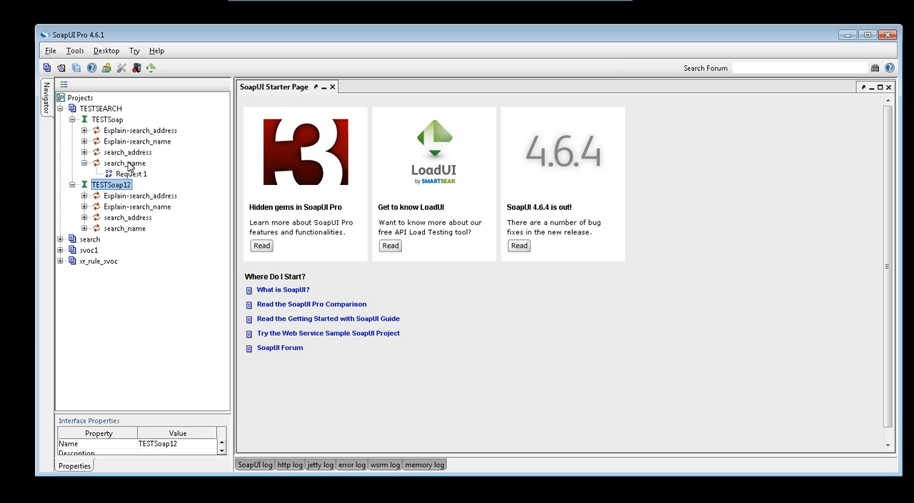
left_click_drag(130, 171, 131, 180)
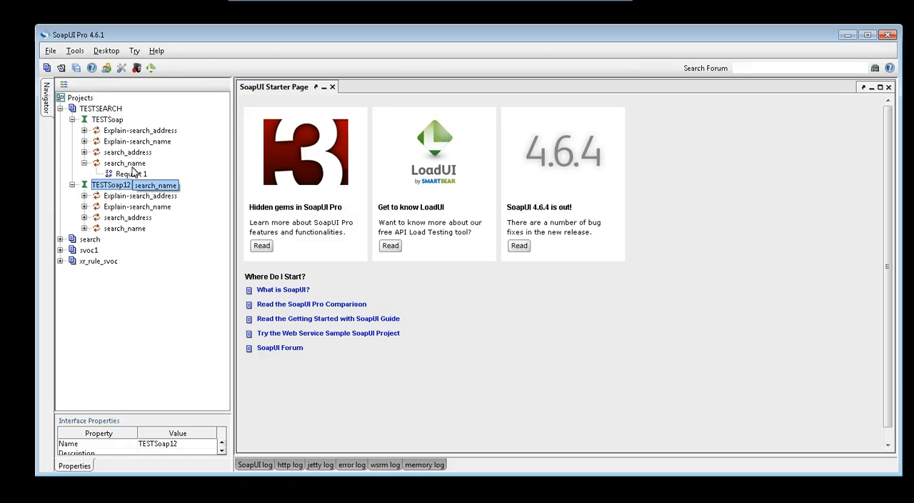
left_click(84, 152)
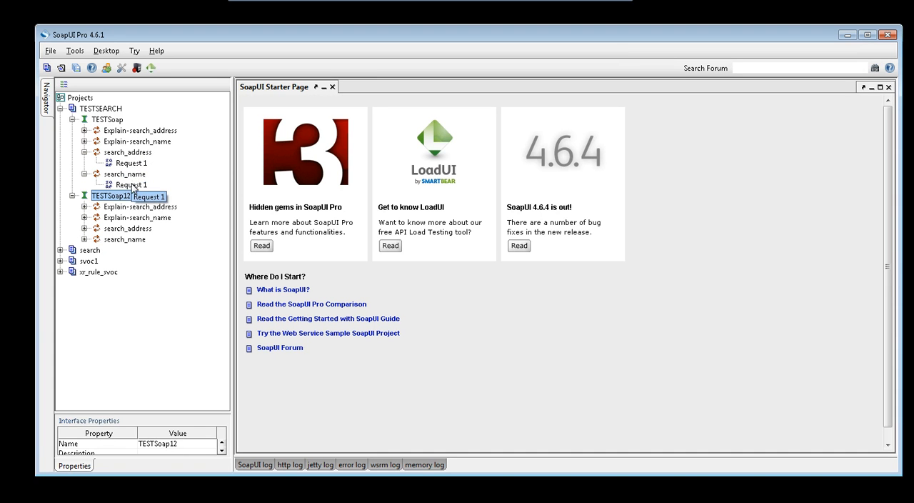
left_click(132, 185)
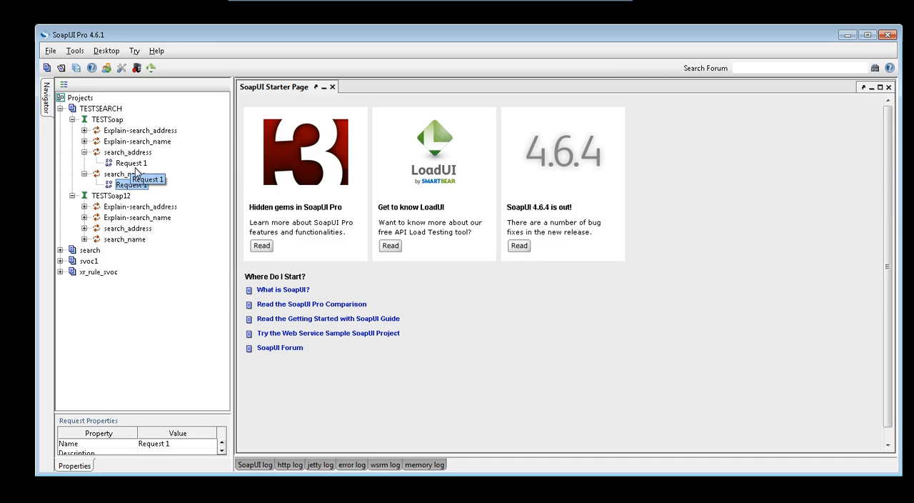
Select the sample requests of search_address and search_name under TESTSoap, and expand the Explain-search_name operation.
left_click(133, 163)
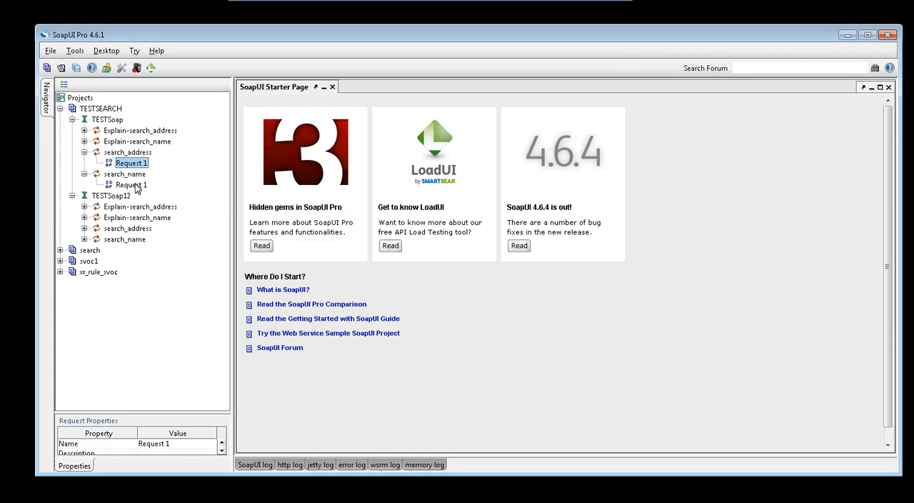
left_click(135, 185)
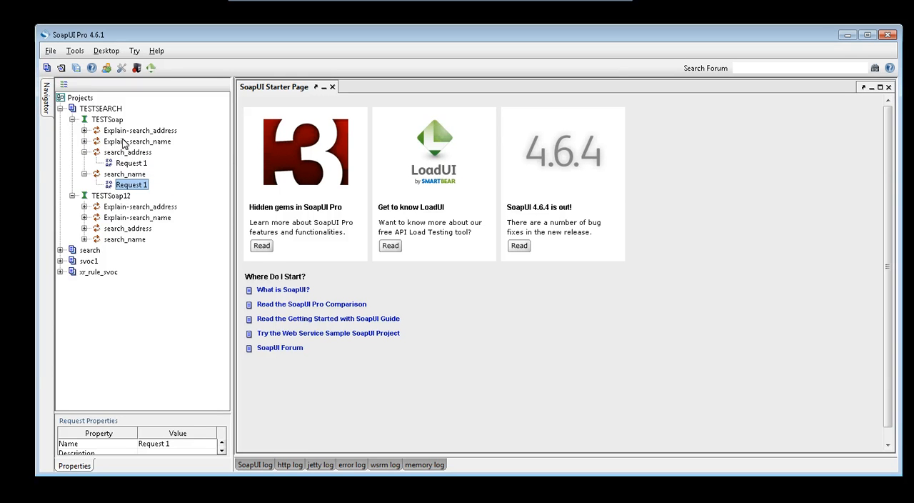
left_click(84, 141)
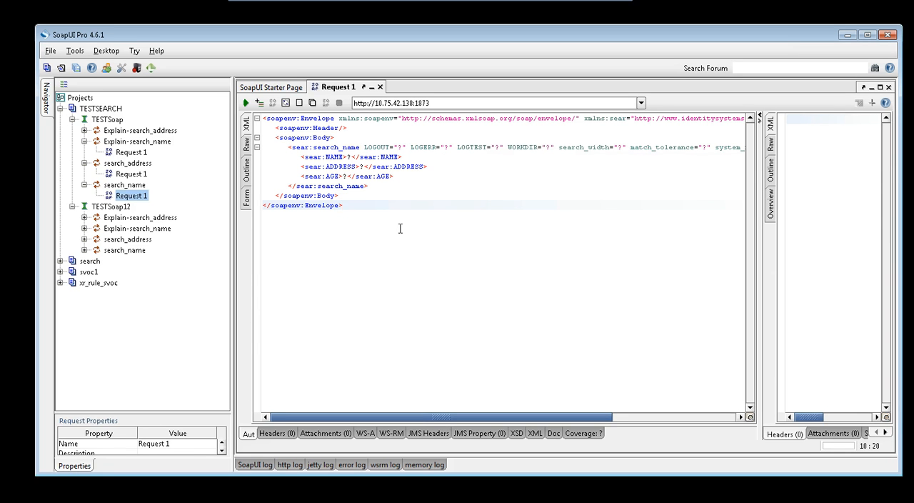
Remove the LOGOUT, LOGERR, LOGTEST, WORKDIR, search_width and match_tolerance attributes from the search_name element of its Request 1.
left_click(402, 147)
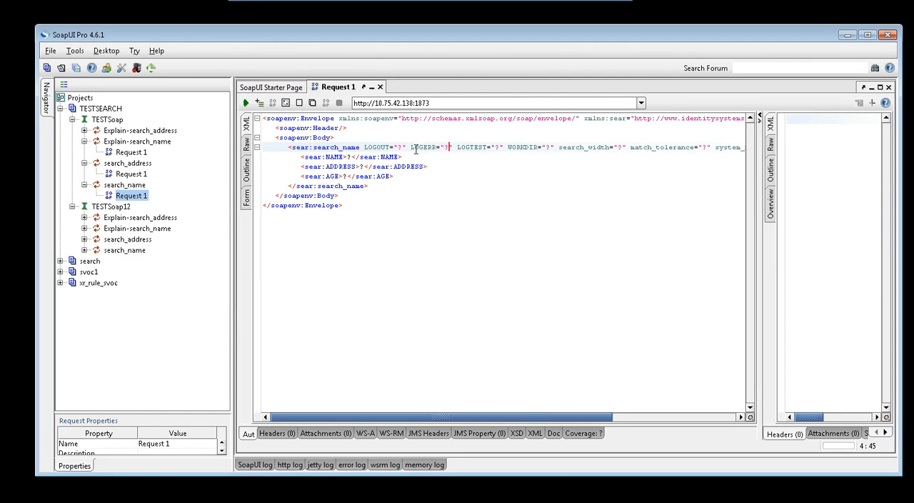
left_click(499, 148)
left_click(554, 148)
left_click(620, 148)
left_click(708, 148)
left_click_drag(364, 147, 711, 146)
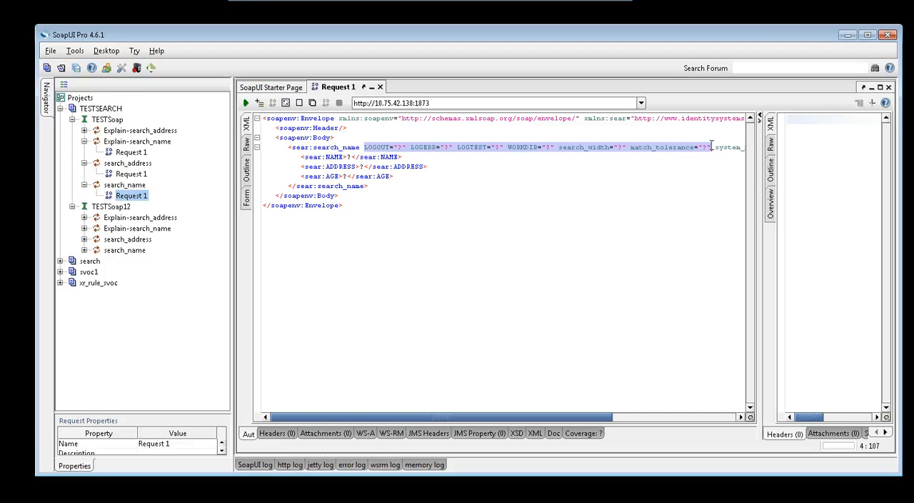
left_click(623, 147)
left_click(712, 147)
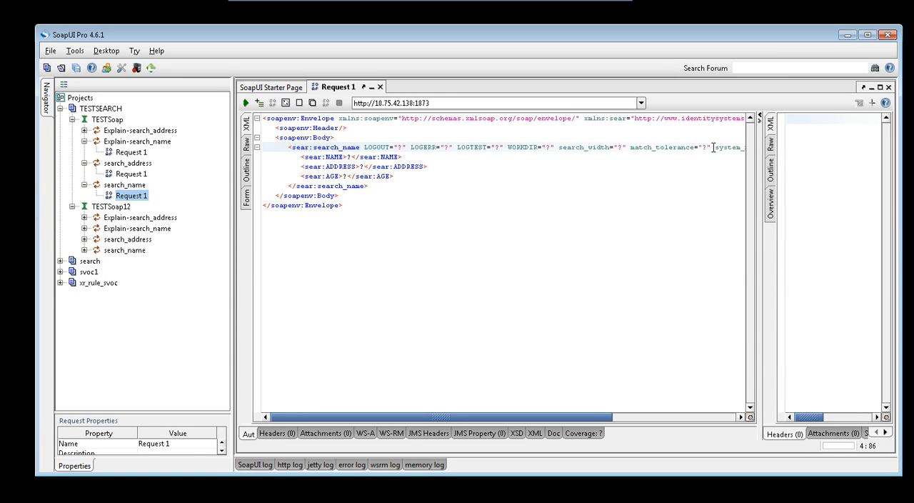
left_click_drag(711, 147, 363, 147)
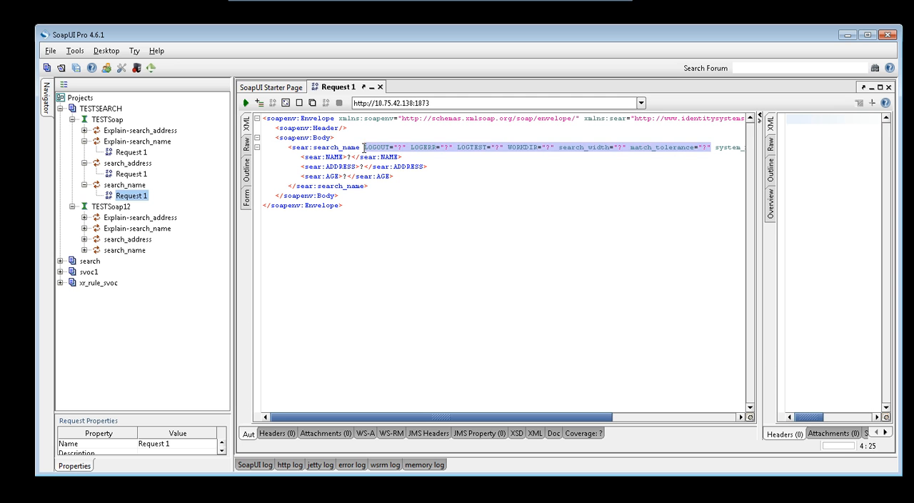
key("Delete")
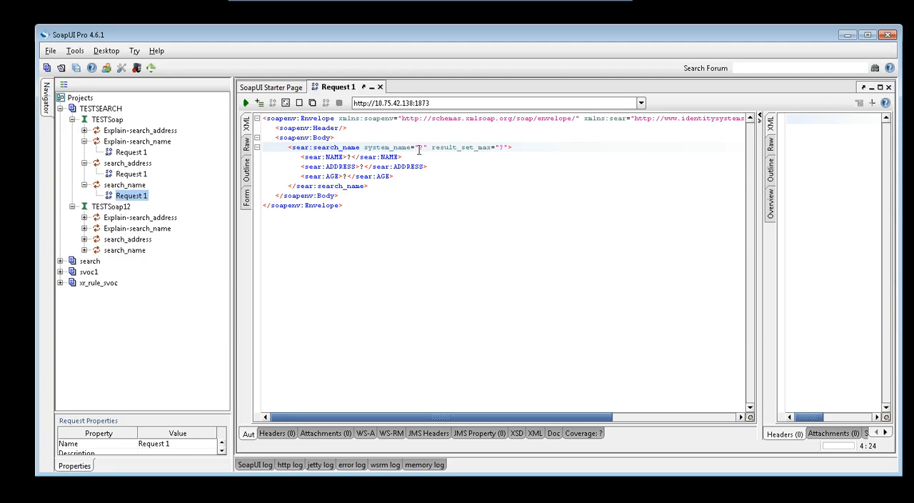
Set system_name to TEST in the search_name request and remove the result_set_max attribute.
left_click(423, 147)
key("BackSpace")
type("TEST")
left_click(516, 147)
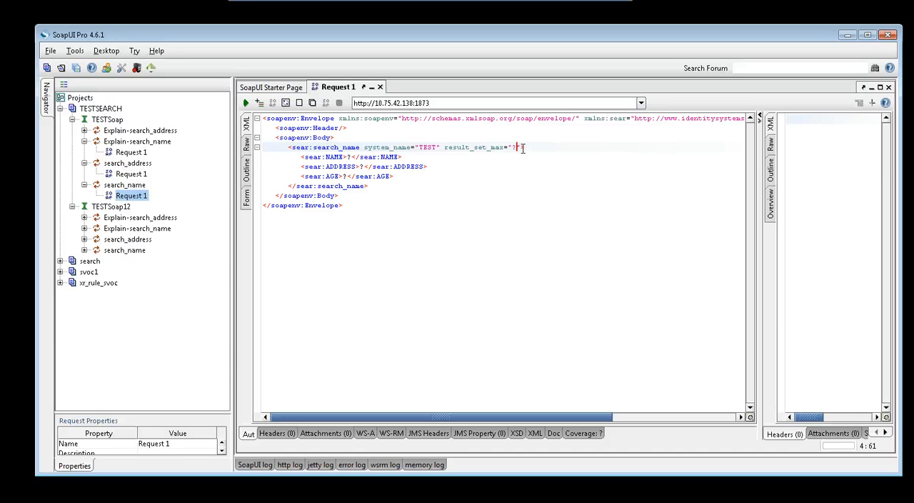
type("\"")
key("BackSpace")
key("BackSpace")
key("BackSpace")
key("BackSpace")
key("BackSpace")
key("BackSpace")
key("BackSpace")
key("BackSpace")
key("BackSpace")
key("BackSpace")
key("BackSpace")
key("BackSpace")
key("BackSpace")
key("BackSpace")
key("BackSpace")
key("BackSpace")
key("BackSpace")
key("BackSpace")
key("BackSpace")
Replace the NAME and ADDRESS placeholders in the search_name request with the person's name and an approximate street address.
left_click(350, 156)
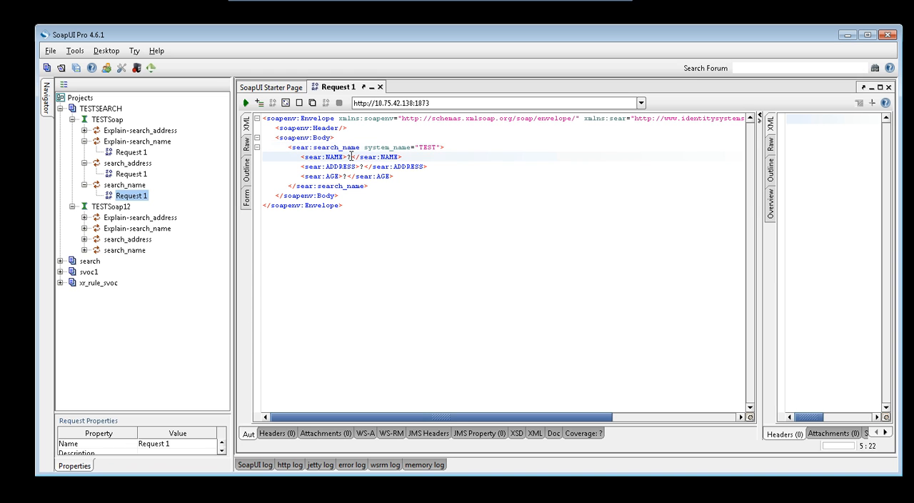
key("BackSpace")
type("ROBIN BEATRICE")
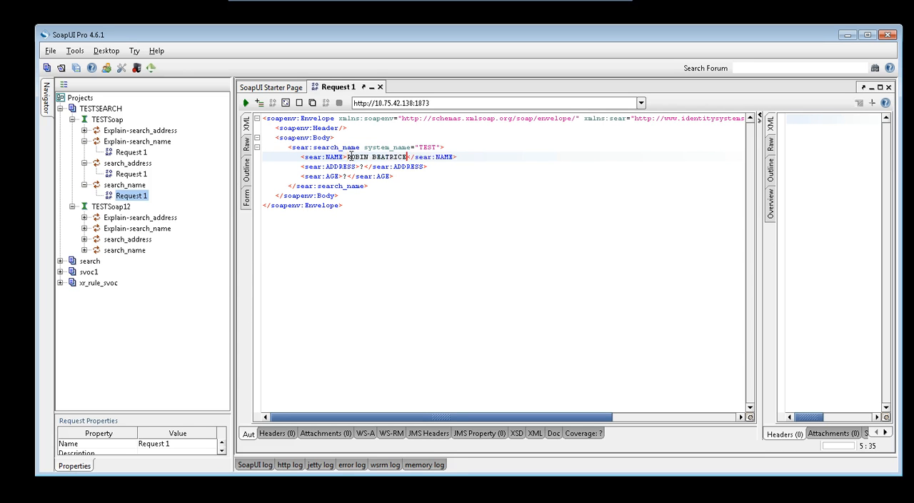
left_click(361, 166)
key("BackSpace")
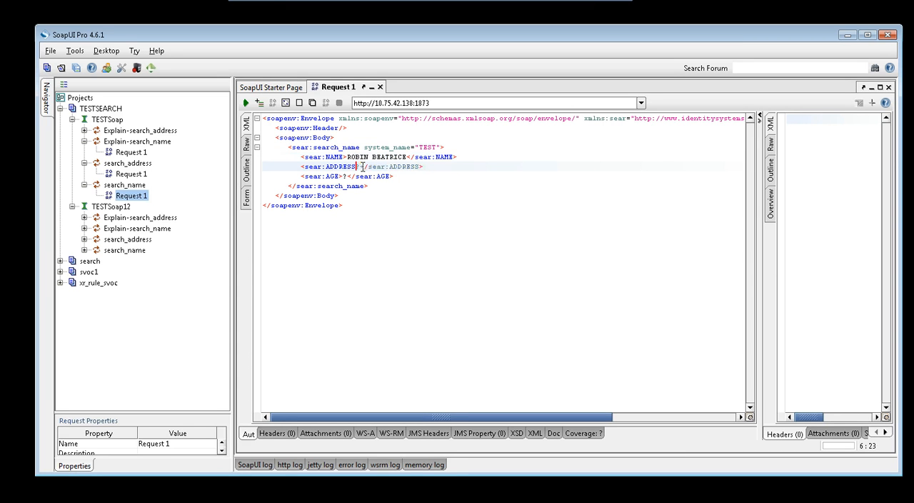
type(">")
key("BackSpace")
type("WILL COUT")
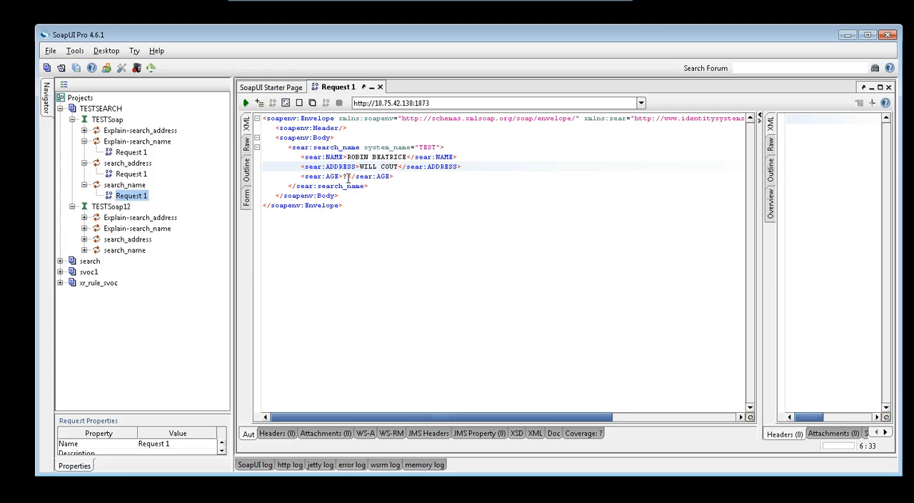
Empty the AGE element of the search_name request and submit the request to the search server.
left_click(344, 176)
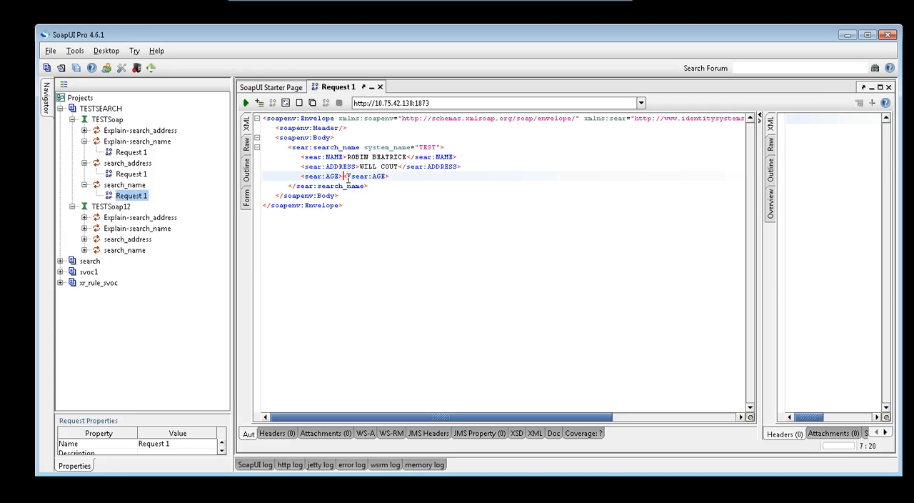
key("Delete")
left_click(245, 102)
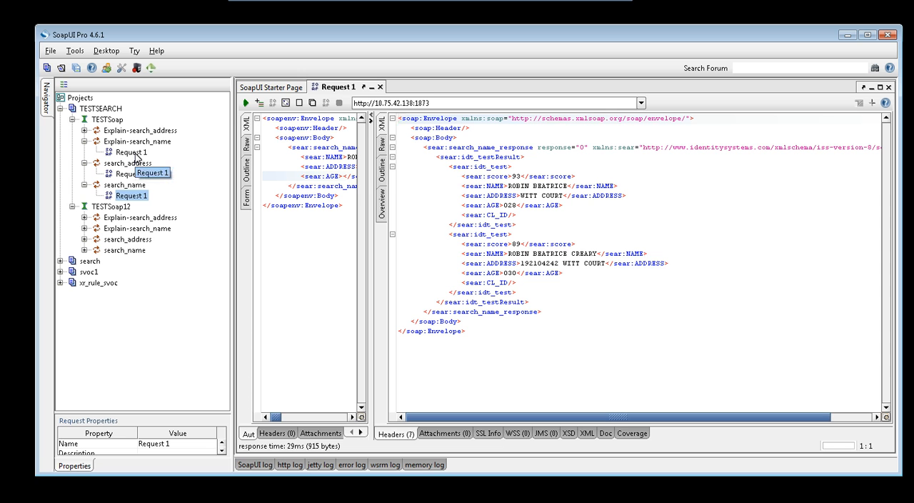
Open the XML of Request 1 under Explain-search_name, remove its match_tolerance attribute and set system_name to TEST.
double_click(134, 153)
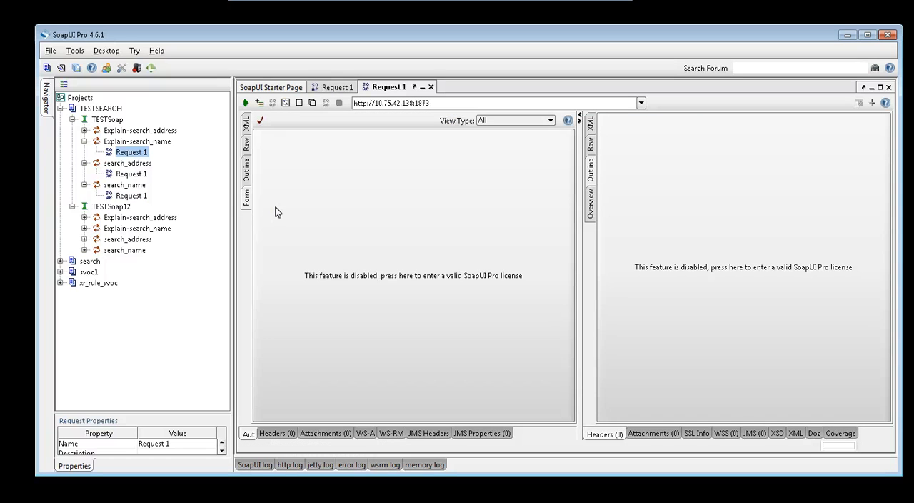
left_click(246, 124)
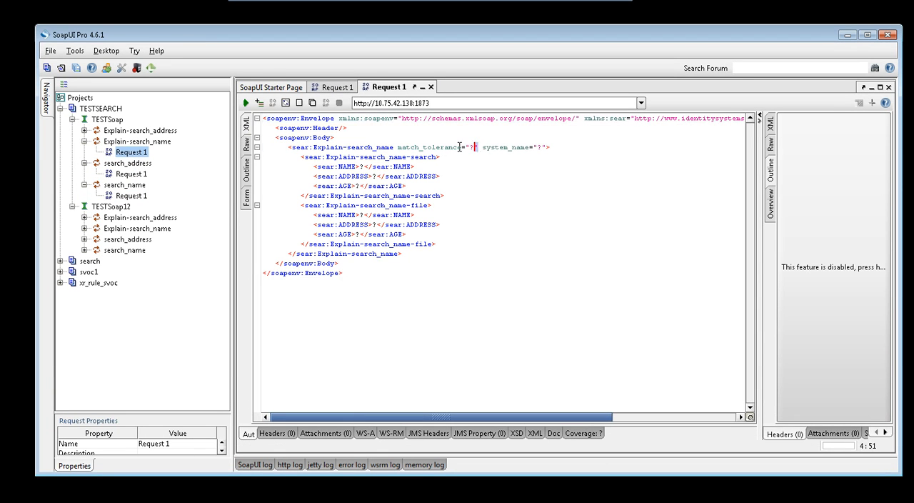
left_click_drag(475, 147, 395, 147)
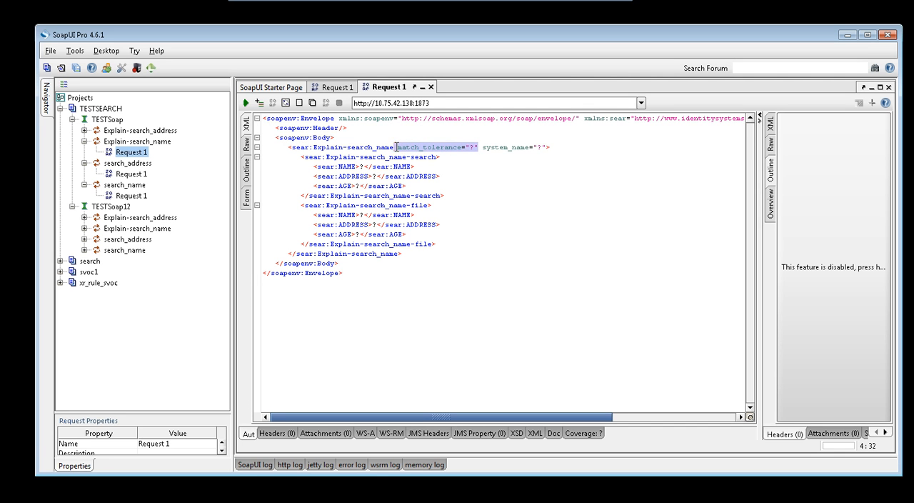
key("Delete")
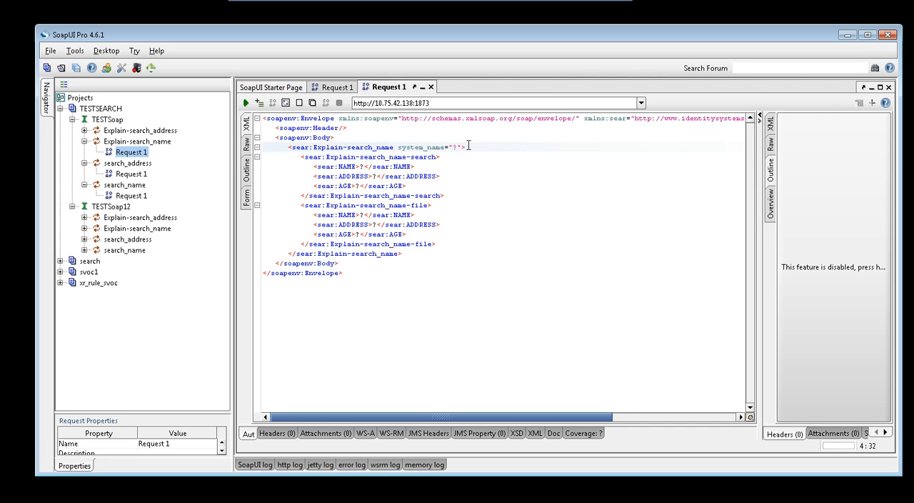
left_click(457, 147)
key("BackSpace")
type("TEST")
In the Explain-search_name-search block, enter the same person's name and approximate address as searched, and empty the AGE element.
left_click(362, 167)
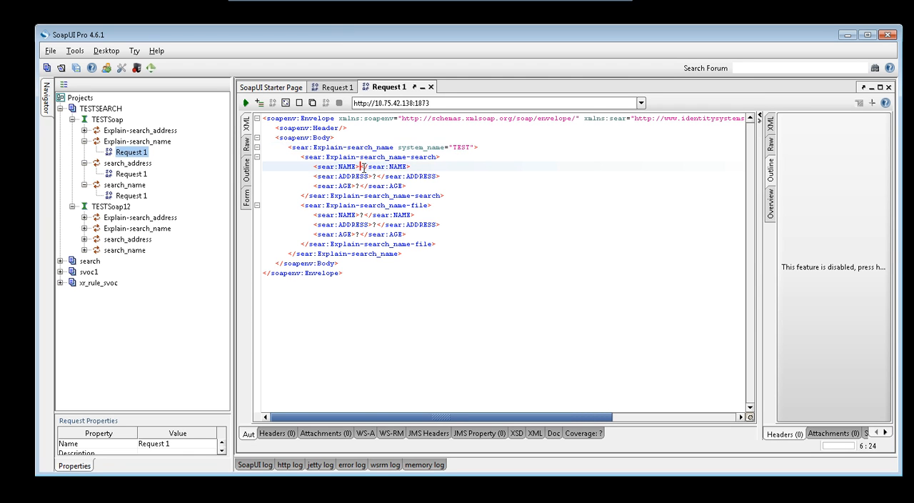
key("Delete")
type("ROBIN BEATRICE")
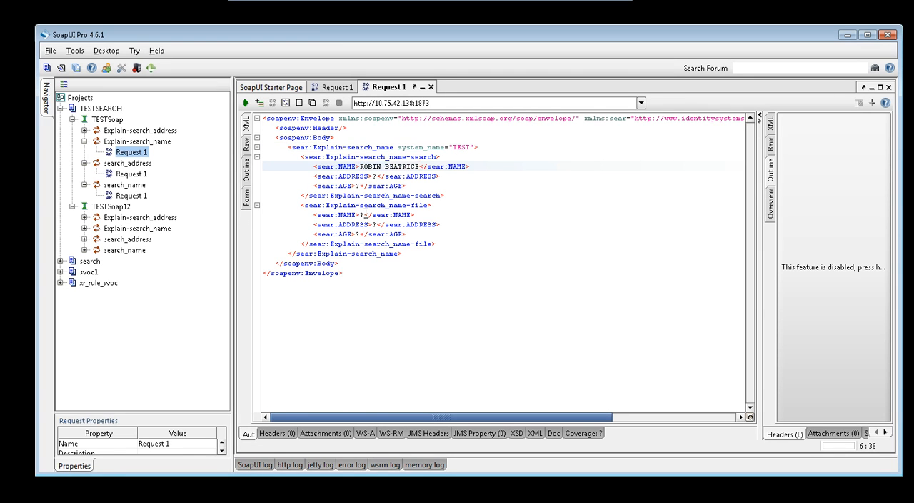
left_click(374, 176)
key("Delete")
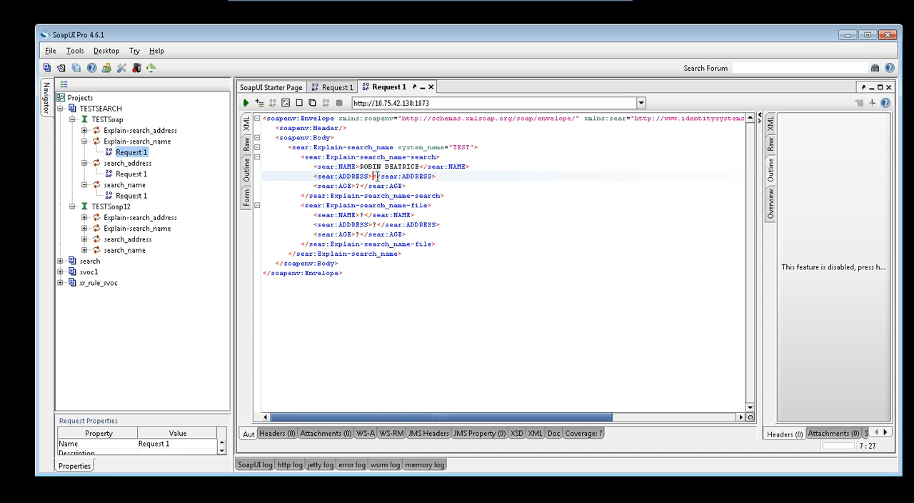
type("WILL COU")
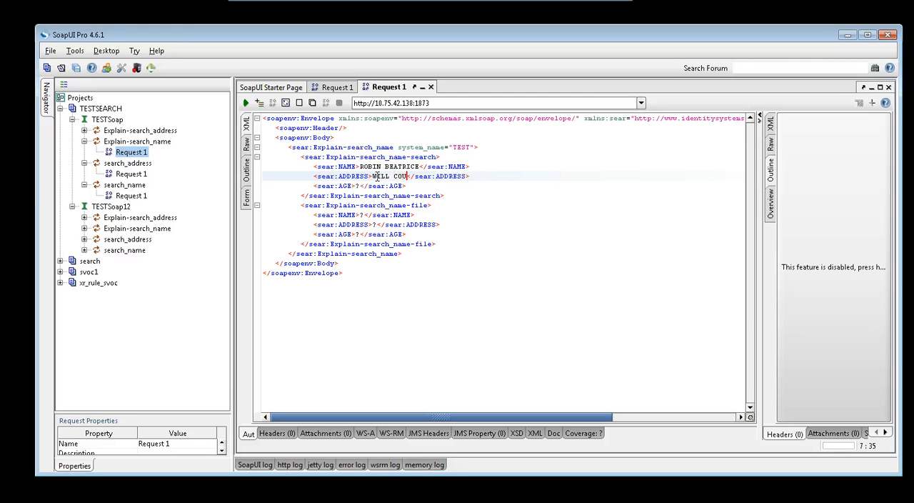
type("T")
left_click(359, 186)
key("BackSpace")
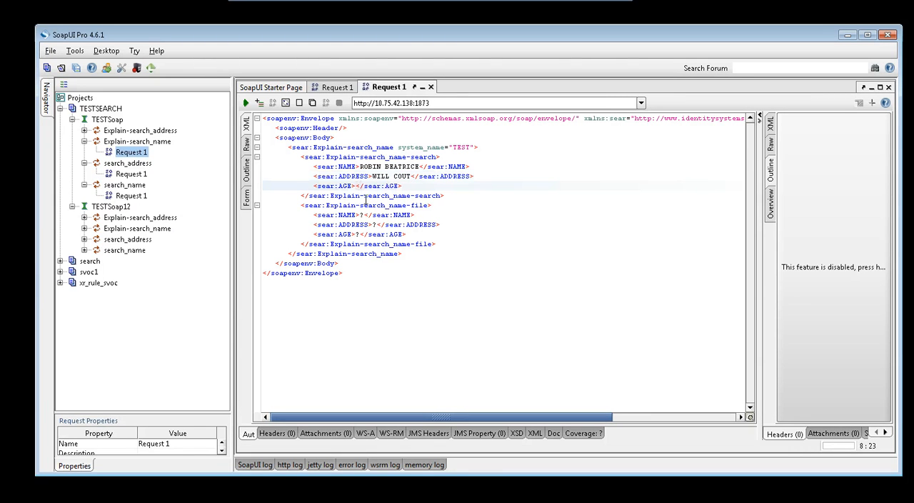
In the Explain-search_name-file block, enter the name and address of the first record from the search_name response, and empty the AGE element.
left_click(364, 214)
key("BackSpace")
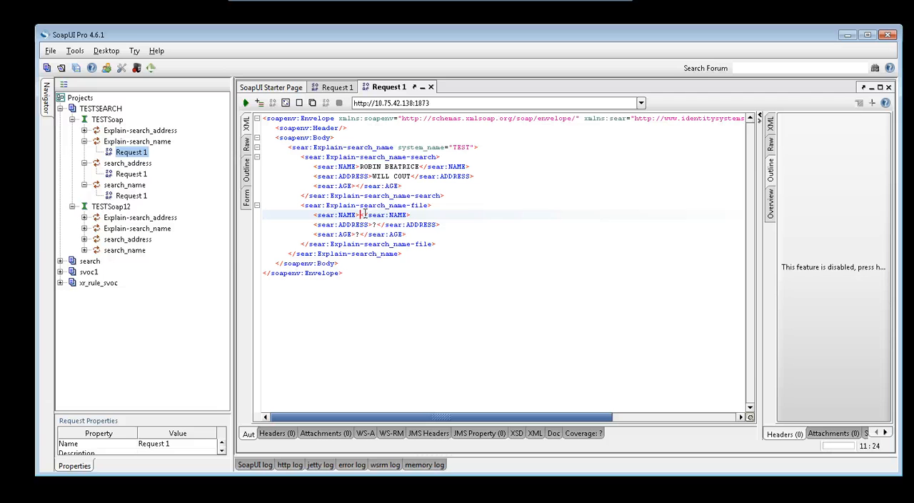
type("ROBIN BEATRICE")
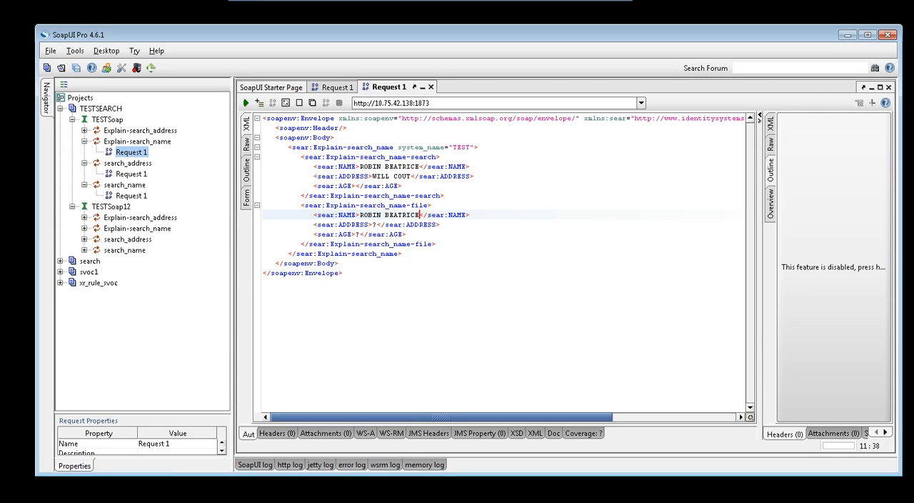
left_click(374, 224)
key("BackSpace")
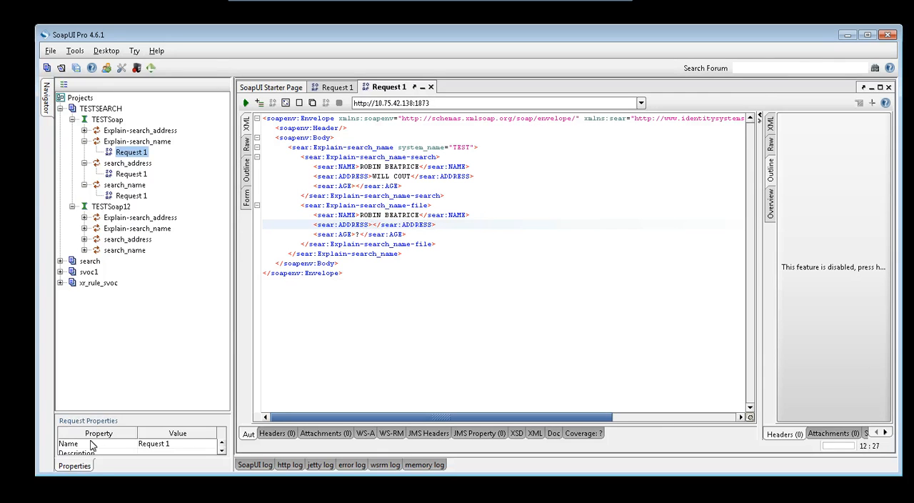
type("WITT COURT")
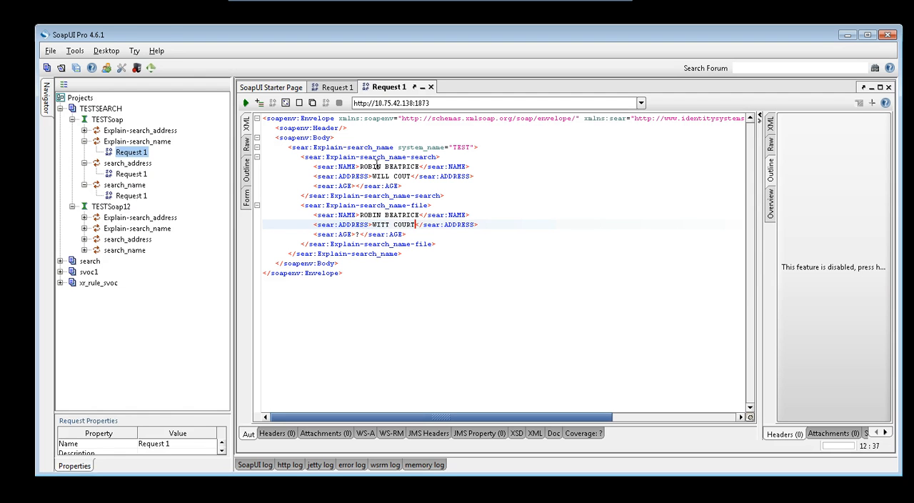
left_click(359, 234)
key("BackSpace")
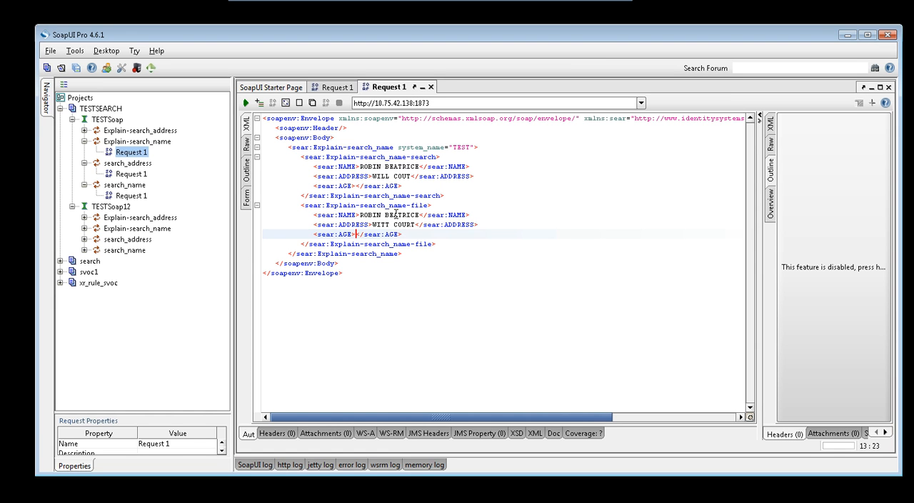
Reopen Request 1 of search_name and compare its search values with the first record in the response, including the age.
double_click(136, 195)
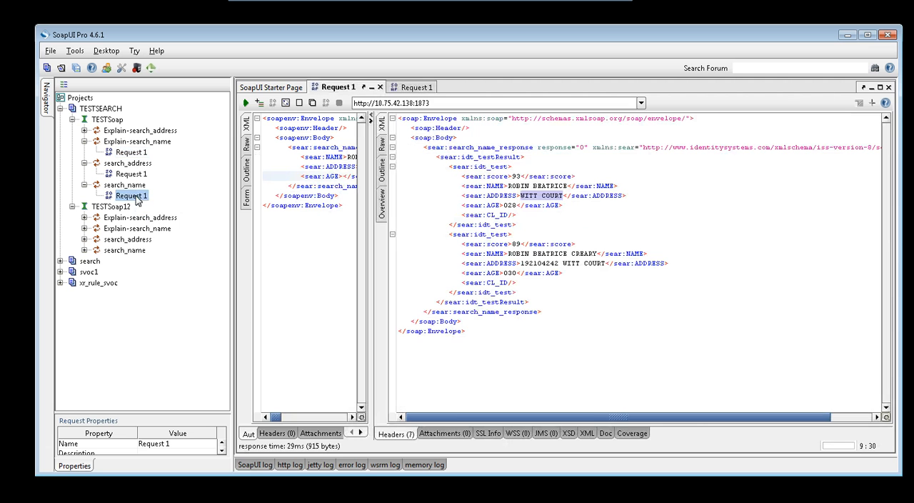
left_click(526, 188)
left_click(347, 156)
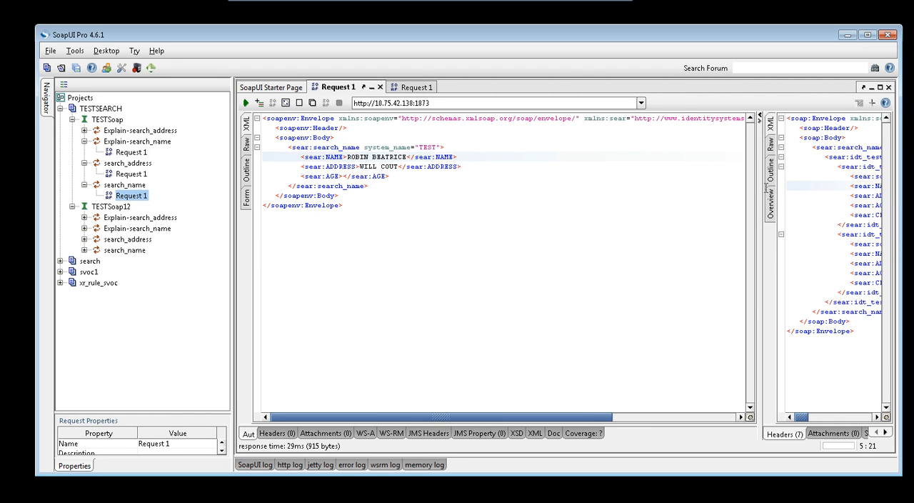
left_click(829, 189)
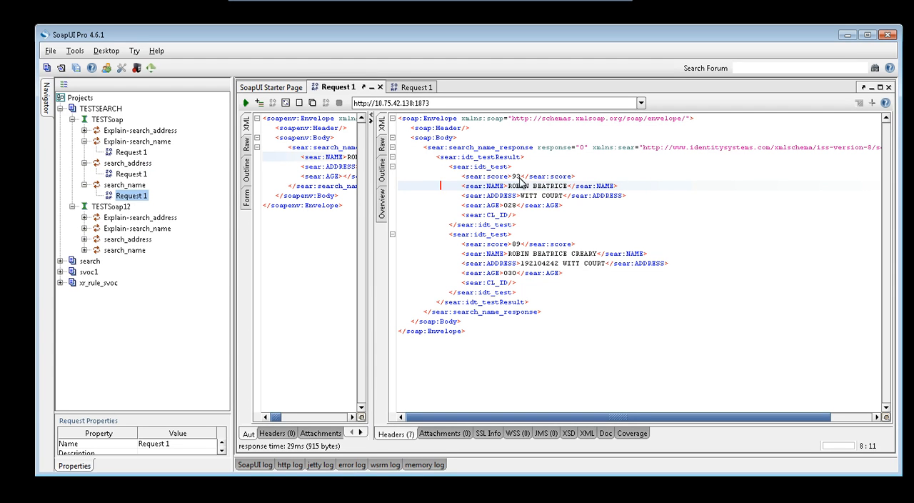
In the Explain-search_name request, set AGE in the Explain-search_name-file block to 28 and submit the request.
double_click(132, 154)
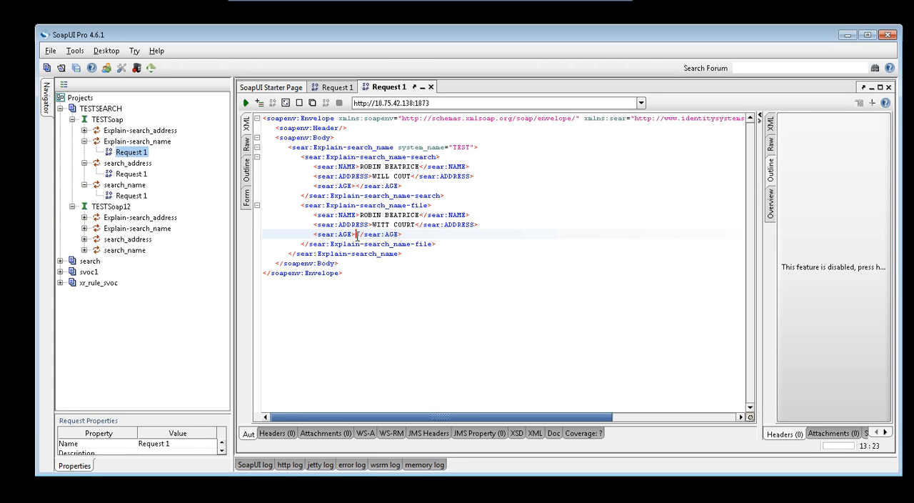
left_click(356, 235)
type("28")
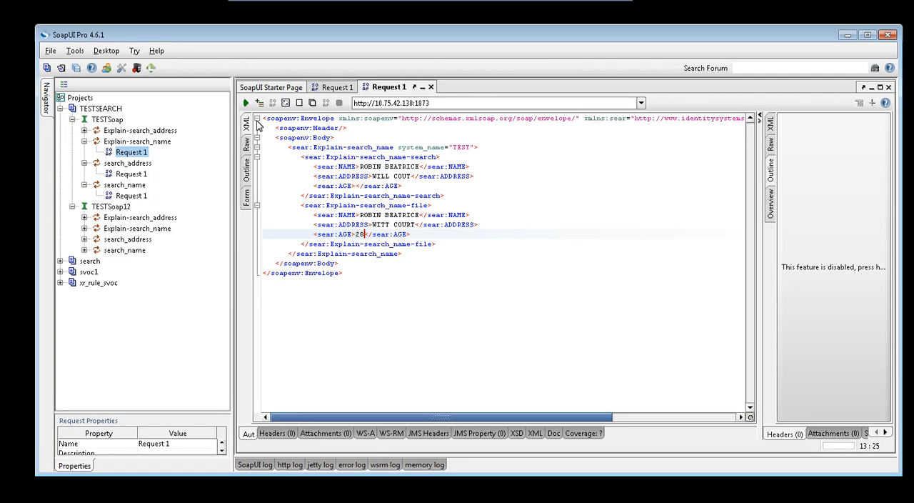
left_click(246, 103)
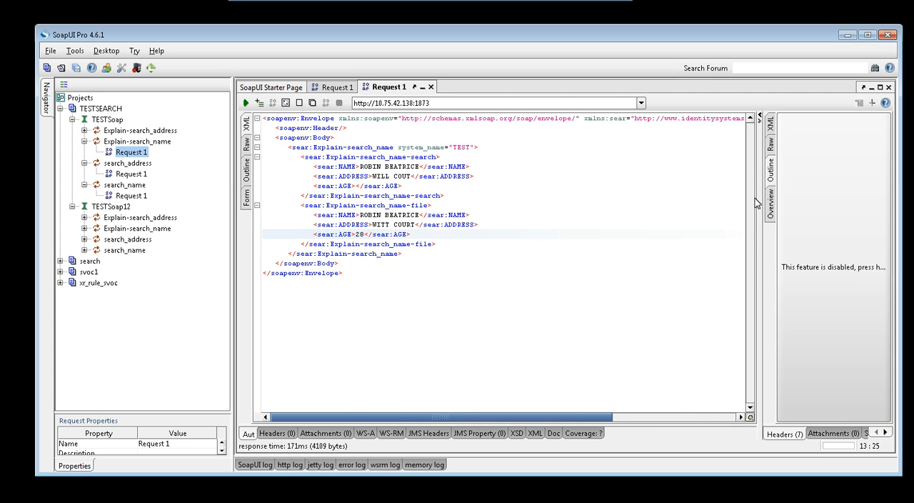
View the Explain-search_name response as XML and examine the overall score, decision, and the Person_Name purpose's accept and reject limits.
left_click(770, 129)
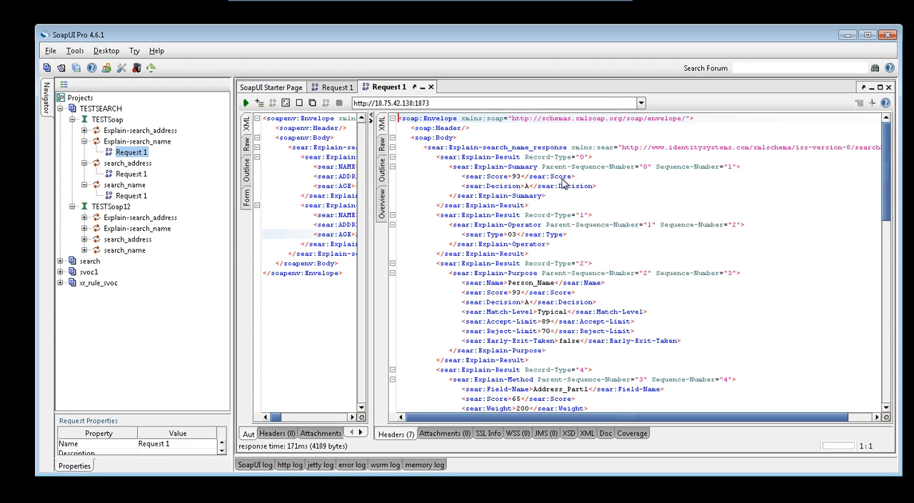
double_click(516, 176)
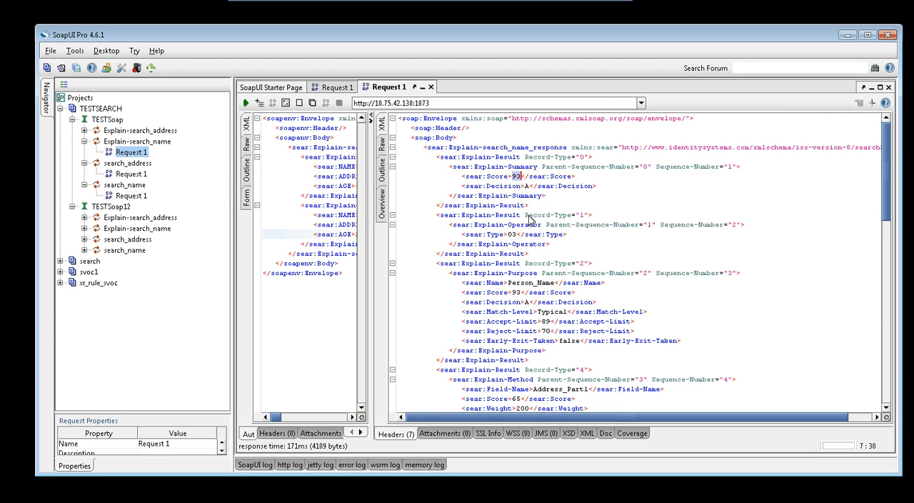
left_click(534, 283)
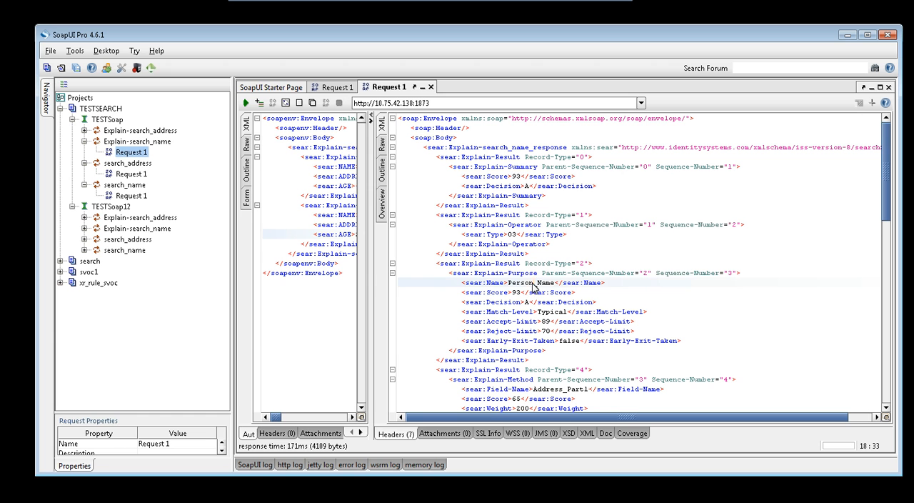
double_click(534, 285)
left_click(551, 333)
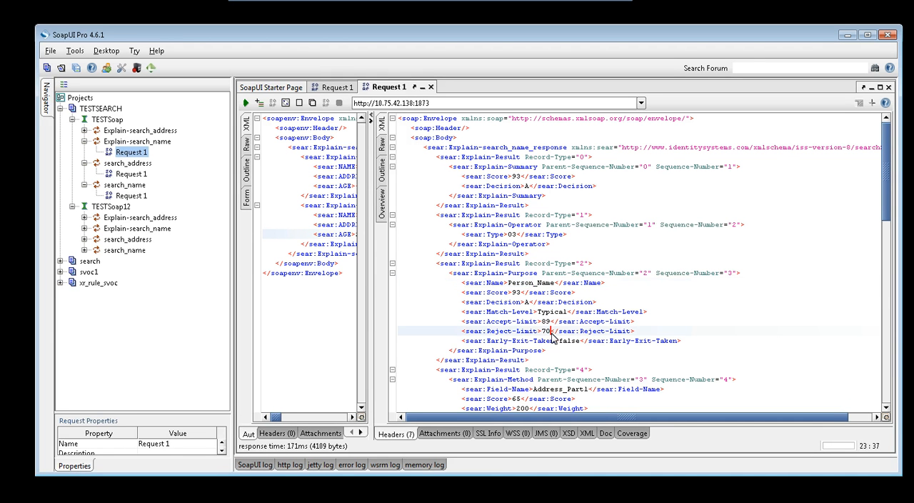
key("Down")
key("Down")
key("Down")
key("Down")
key("Down")
key("Down")
key("Down")
key("Down")
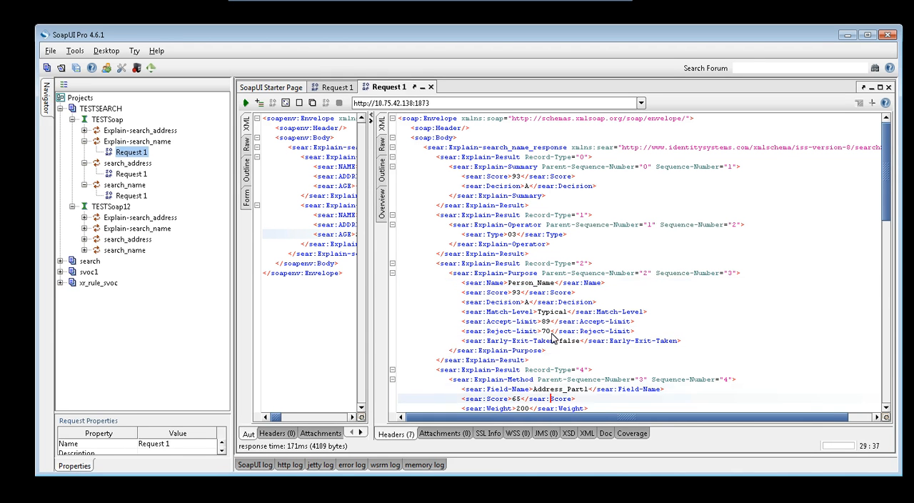
key("Down")
key("Down")
key("Down")
key("Down")
key("Down")
key("Down")
key("Down")
key("Down")
key("Down")
key("Down")
key("Down")
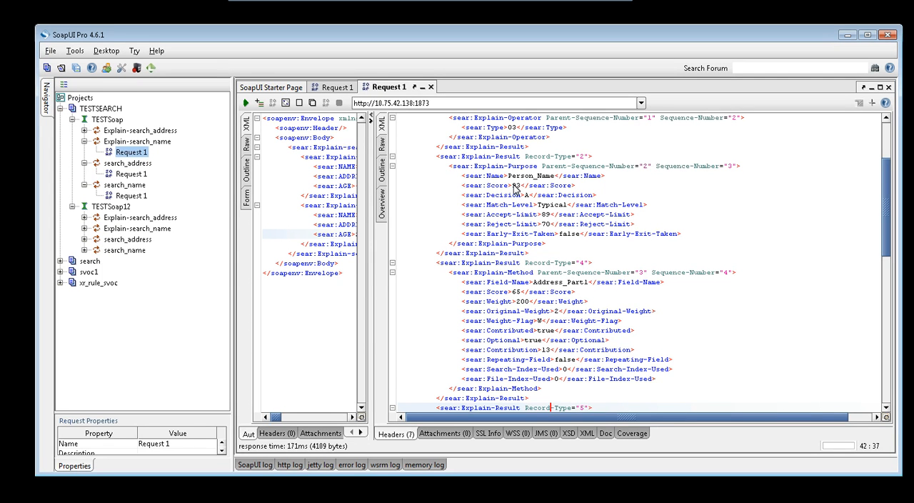
Examine the Address_Part1 method's score, weight and contribution, along with the search and file addresses it compares.
left_click(540, 311)
key("Down")
key("Down")
key("Down")
key("Down")
key("Down")
key("Down")
key("Down")
key("Down")
key("Down")
key("Down")
key("Down")
key("Down")
key("Down")
key("Down")
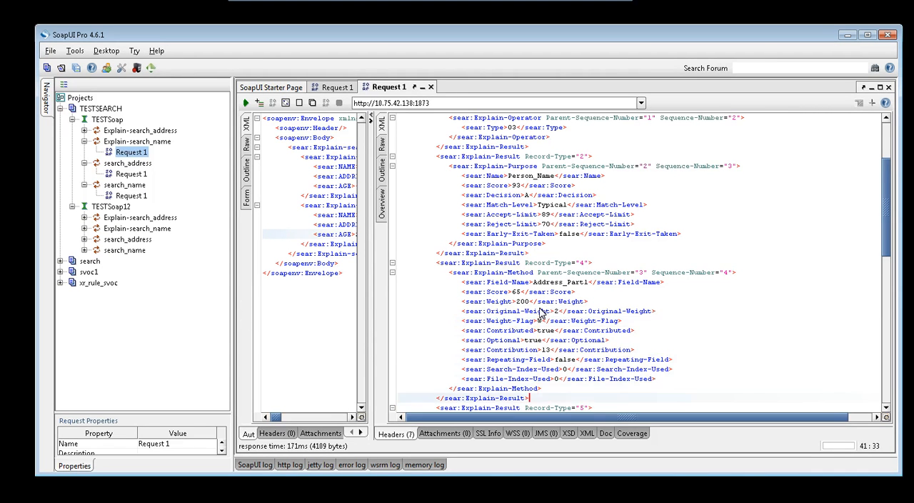
key("Down")
key("Down")
key("Down")
key("Down")
key("Down")
key("Down")
key("Down")
key("Down")
key("Down")
key("Down")
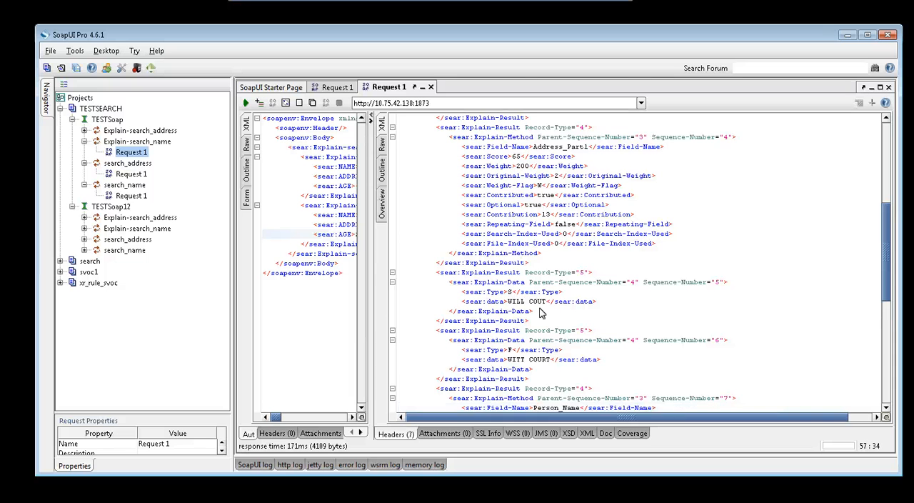
Examine the Person_Name method's score, weight and contribution and its compared names, through to the end of the response.
key("Down")
key("Down")
key("Down")
key("Down")
key("Down")
key("Down")
key("Down")
key("Down")
key("Down")
key("Down")
key("Down")
key("Down")
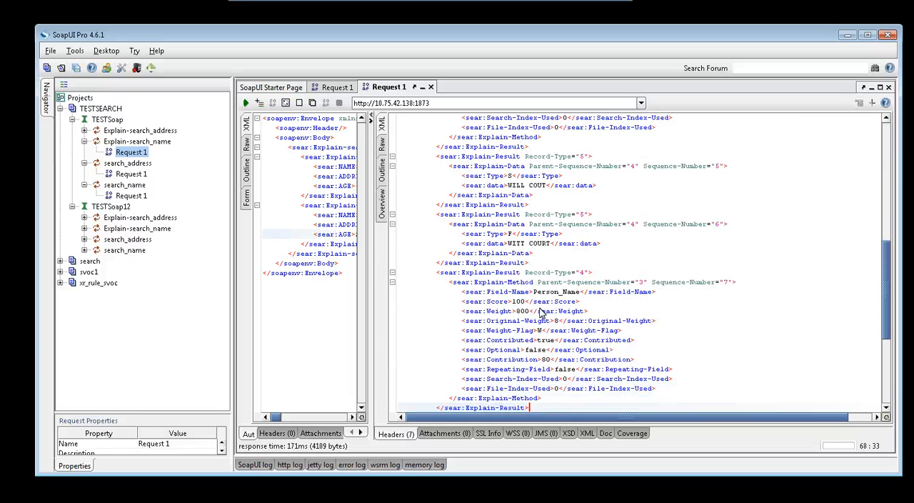
key("Down")
key("Down")
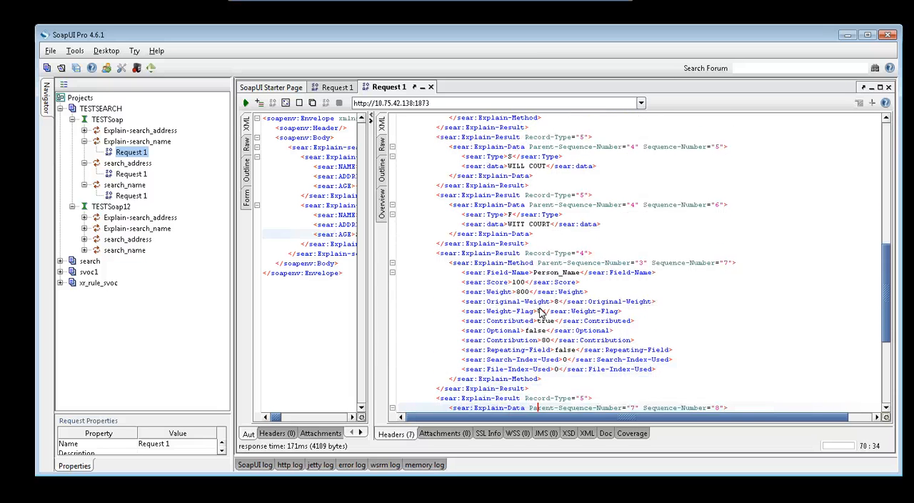
key("Down")
key("Down")
key("Down")
key("Down")
key("Down")
key("Down")
key("Down")
key("Down")
key("Down")
key("Down")
key("Down")
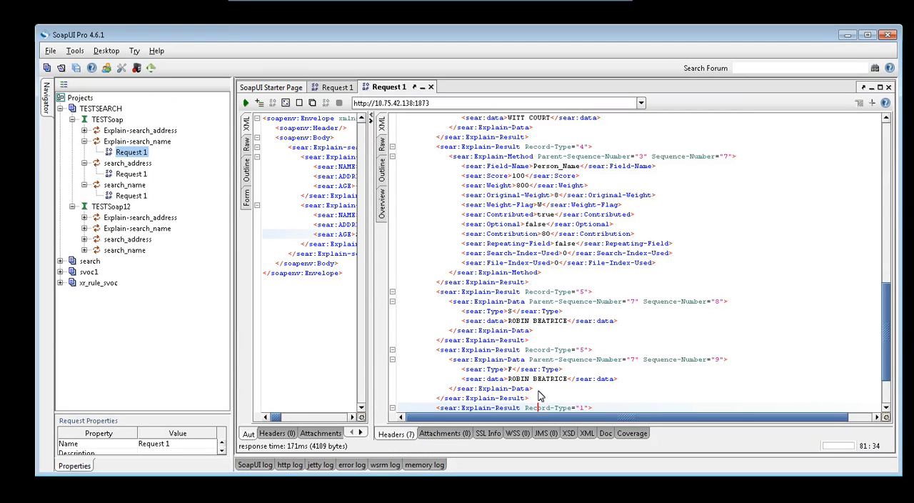
key("Down")
key("Down")
key("Down")
key("Down")
key("Down")
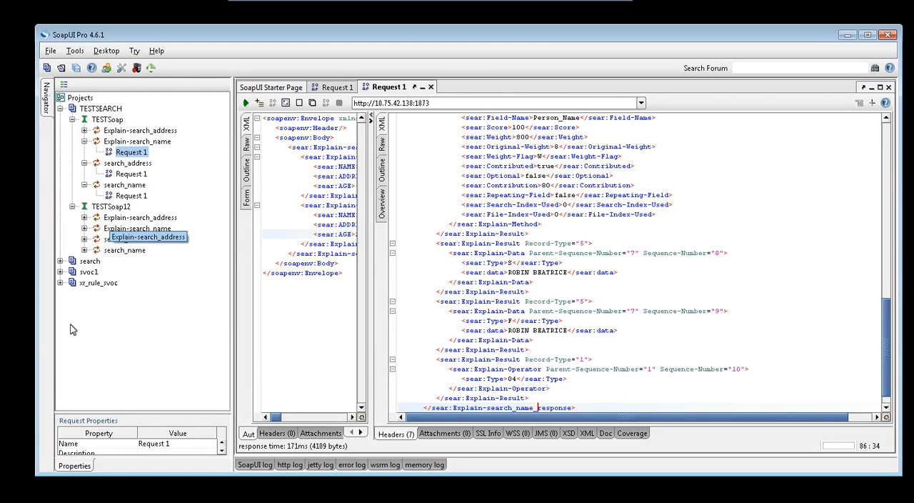
Switch to xmserv.xml in Notepad++ on the remote desktop, delete the "search address" search block, and save the file.
left_click(23, 502)
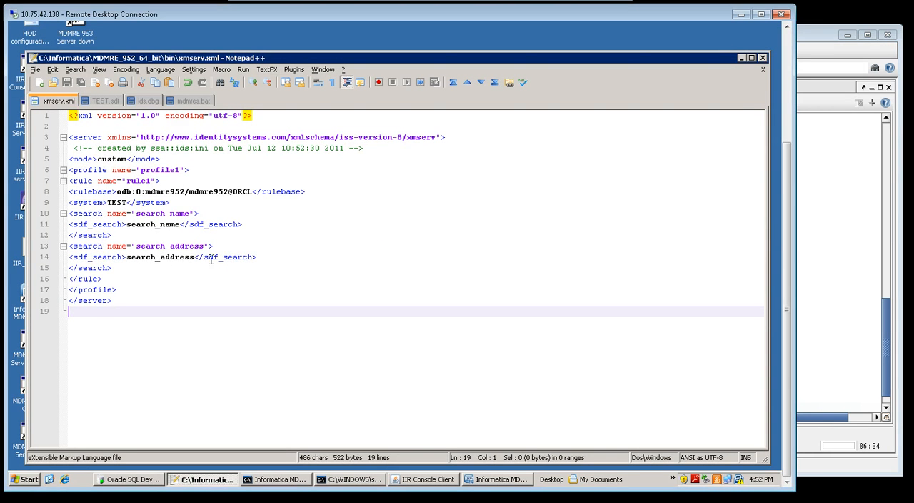
left_click(116, 267)
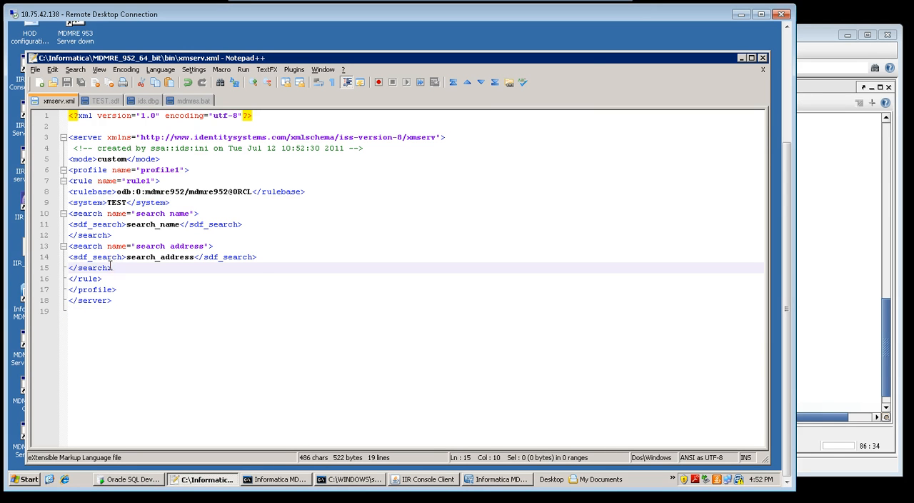
left_click_drag(116, 267, 65, 247)
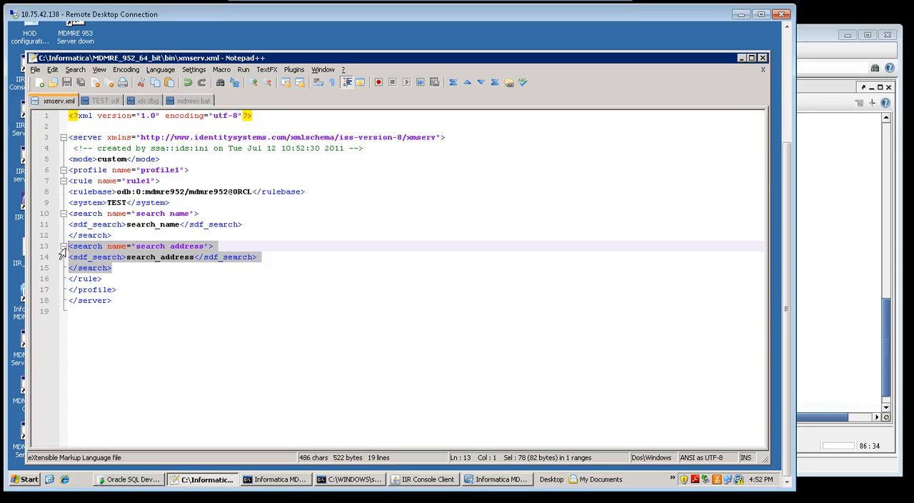
key("Delete")
key("BackSpace")
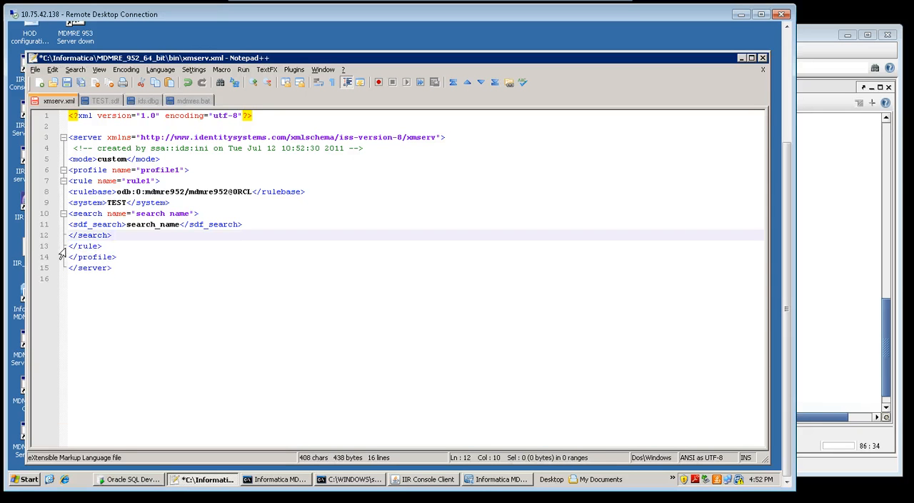
key("ctrl+s")
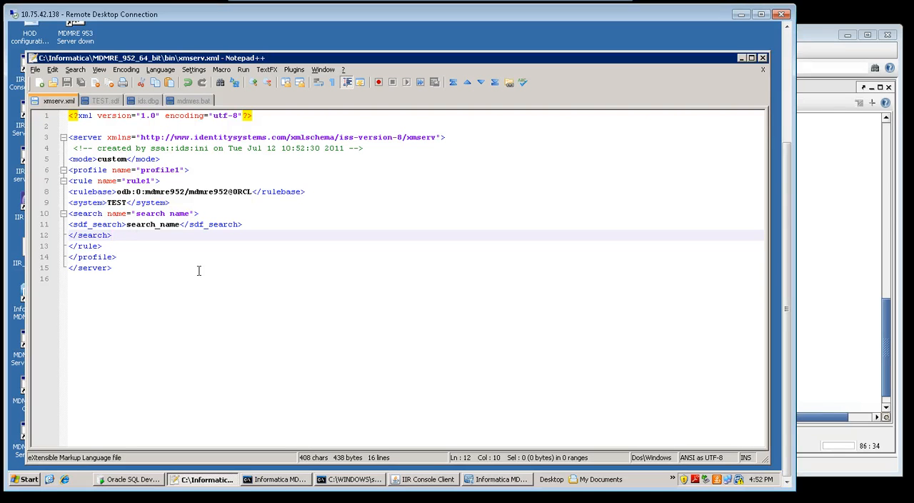
double_click(145, 224)
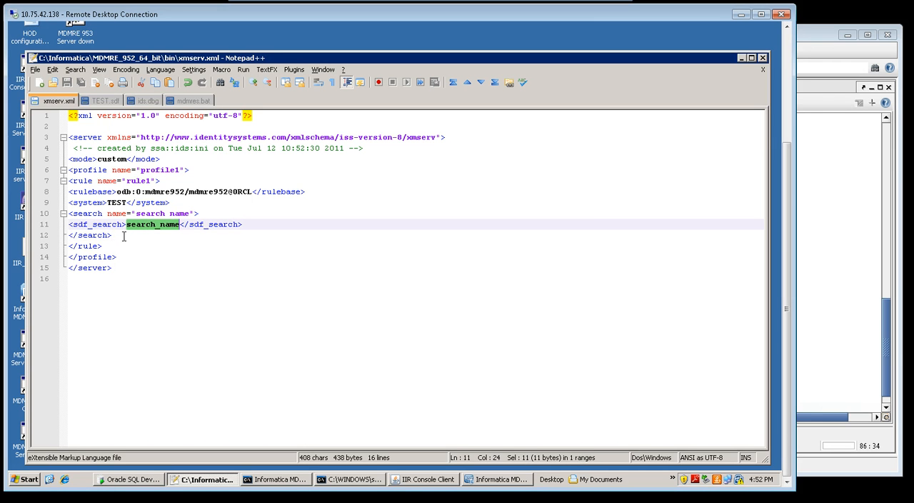
left_click(119, 236)
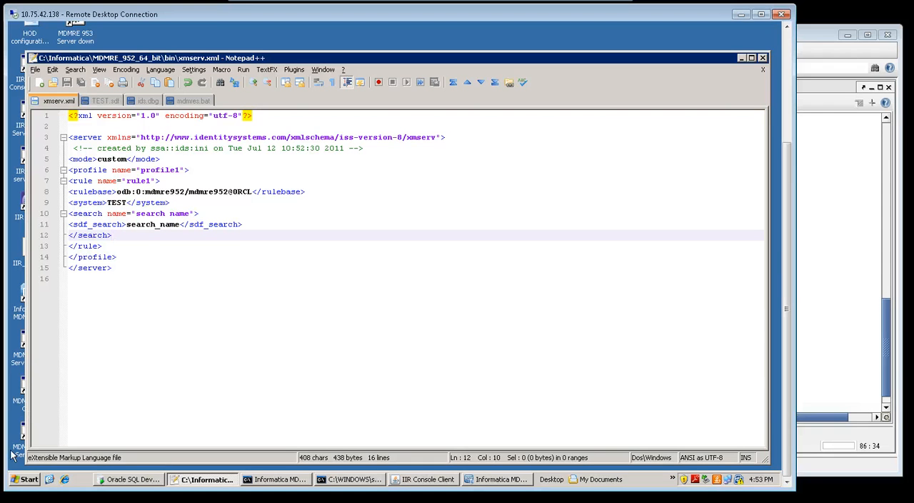
In the command prompt, flush the XML search server by running ssashut -f -h%SSA_XMHOST%.
left_click(350, 479)
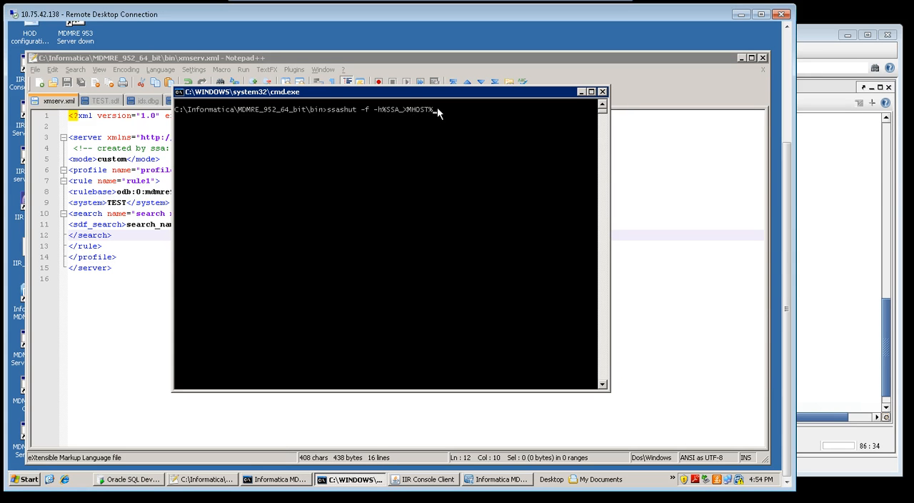
key("Return")
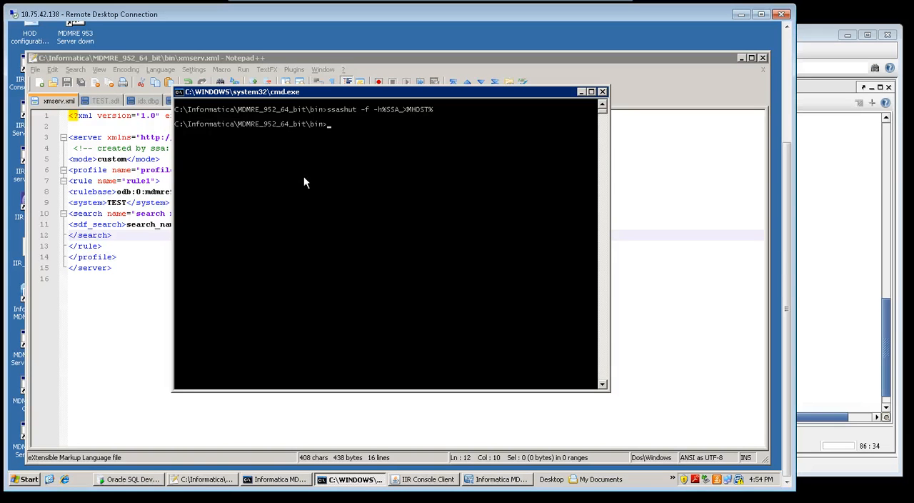
Reload the ids.dbg log in Notepad++ and examine the latest server flush entries, including the TEST.wsdl generation line.
left_click(143, 101)
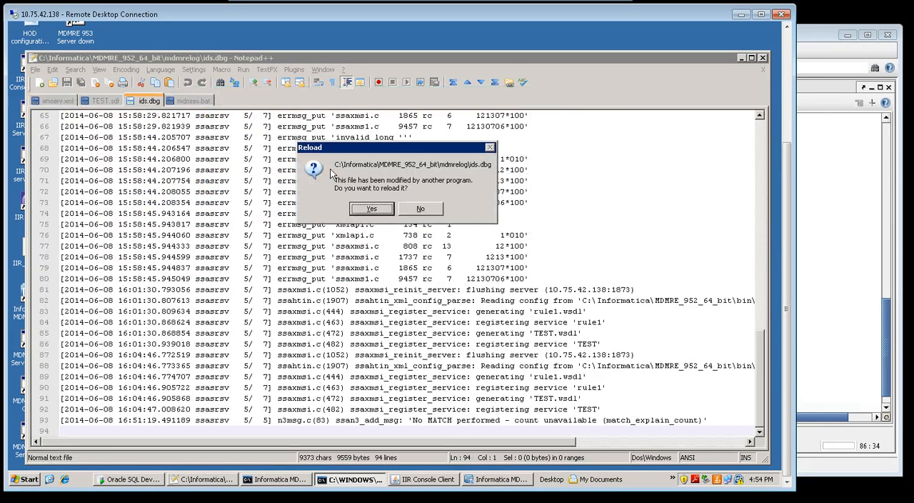
left_click(369, 210)
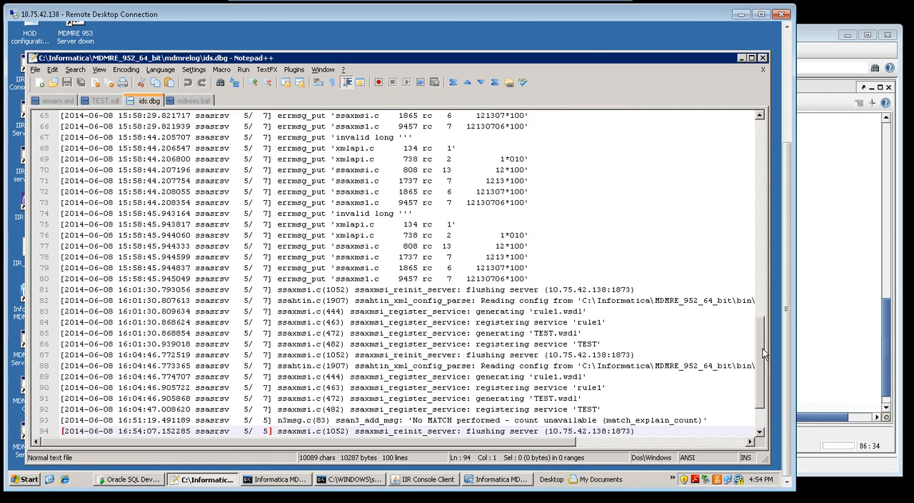
scroll(761, 353, "down", 2)
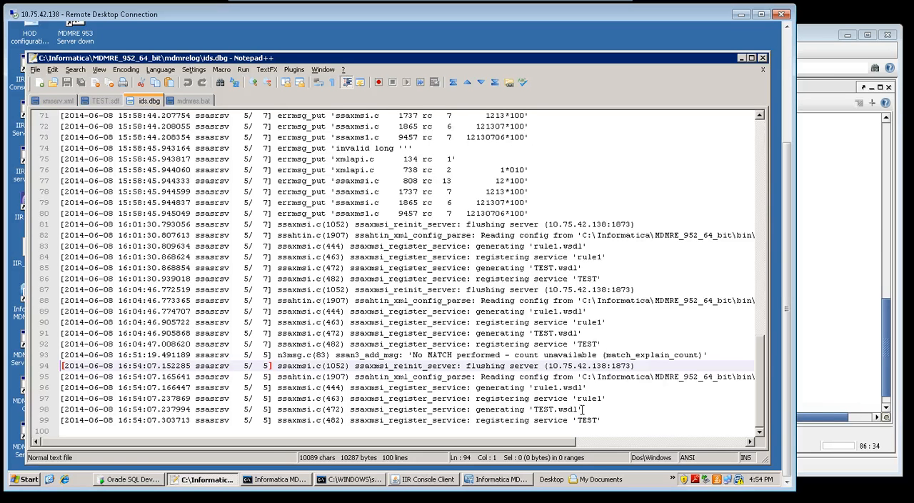
left_click_drag(582, 409, 534, 413)
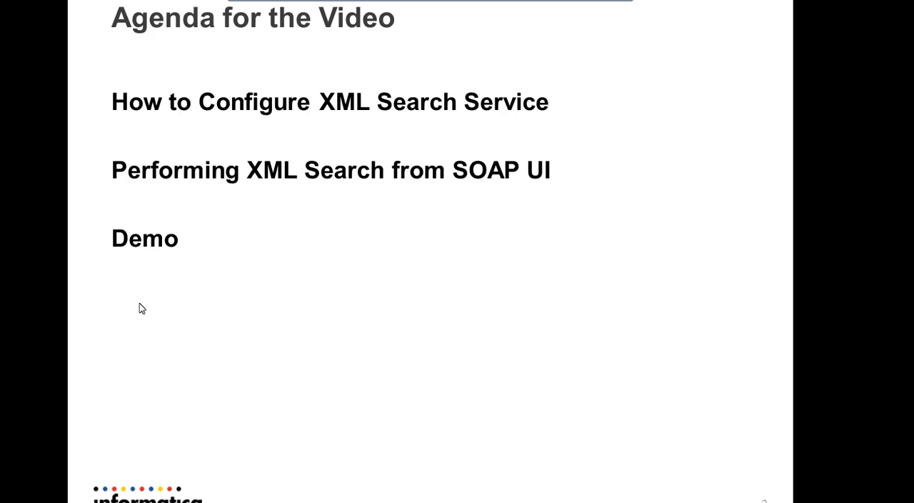
left_click(165, 284)
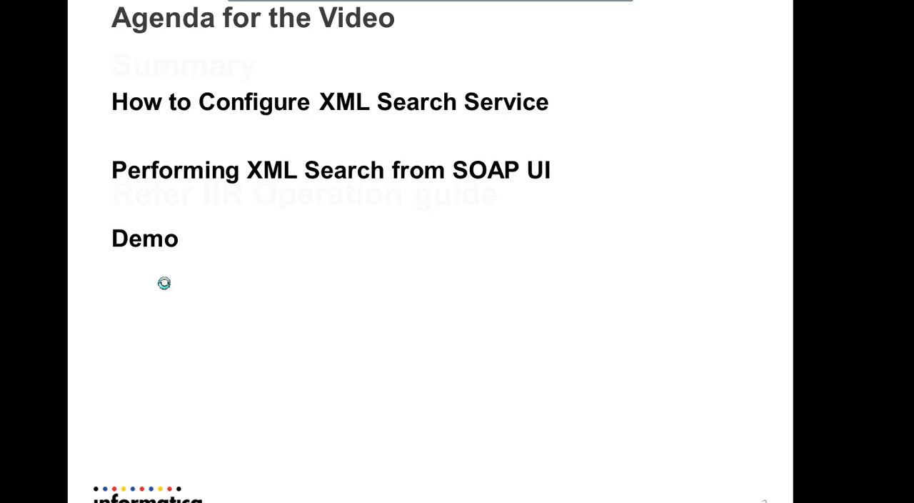